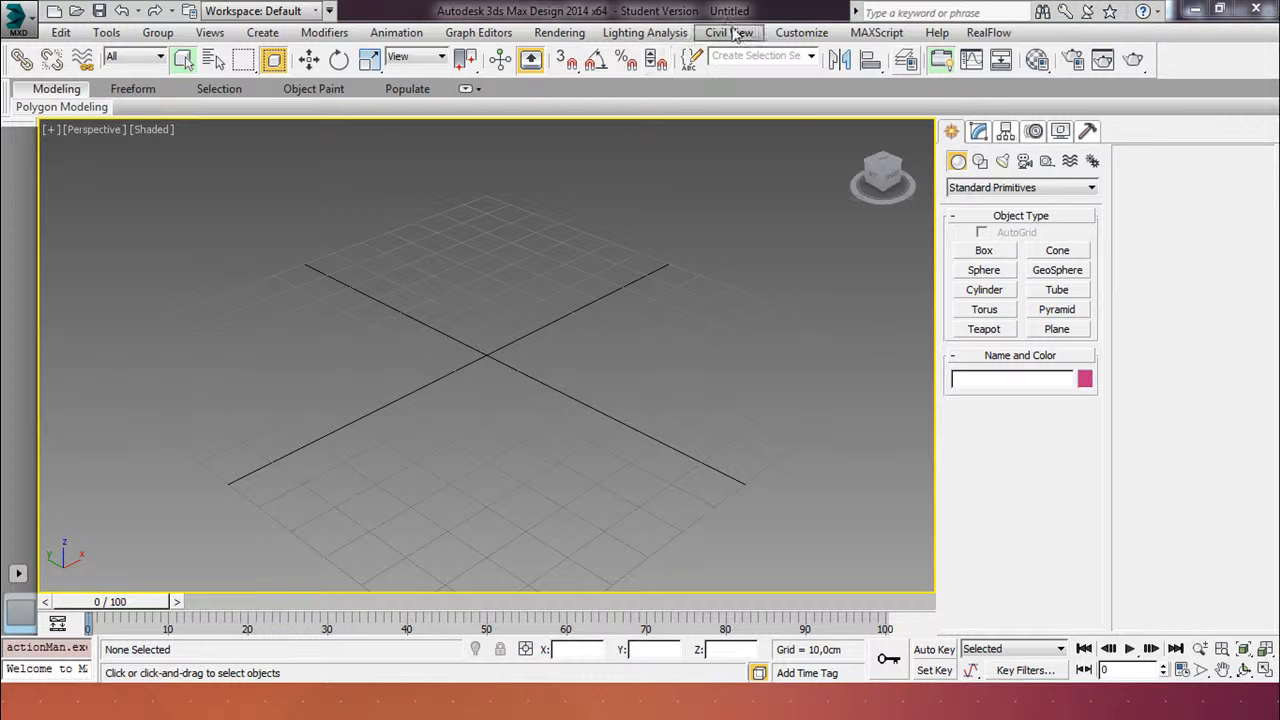
# Confirm metric centimeters as the display unit and 1 unit = 1.0 centimeters as the system unit scale.
pyautogui.click(801, 32)
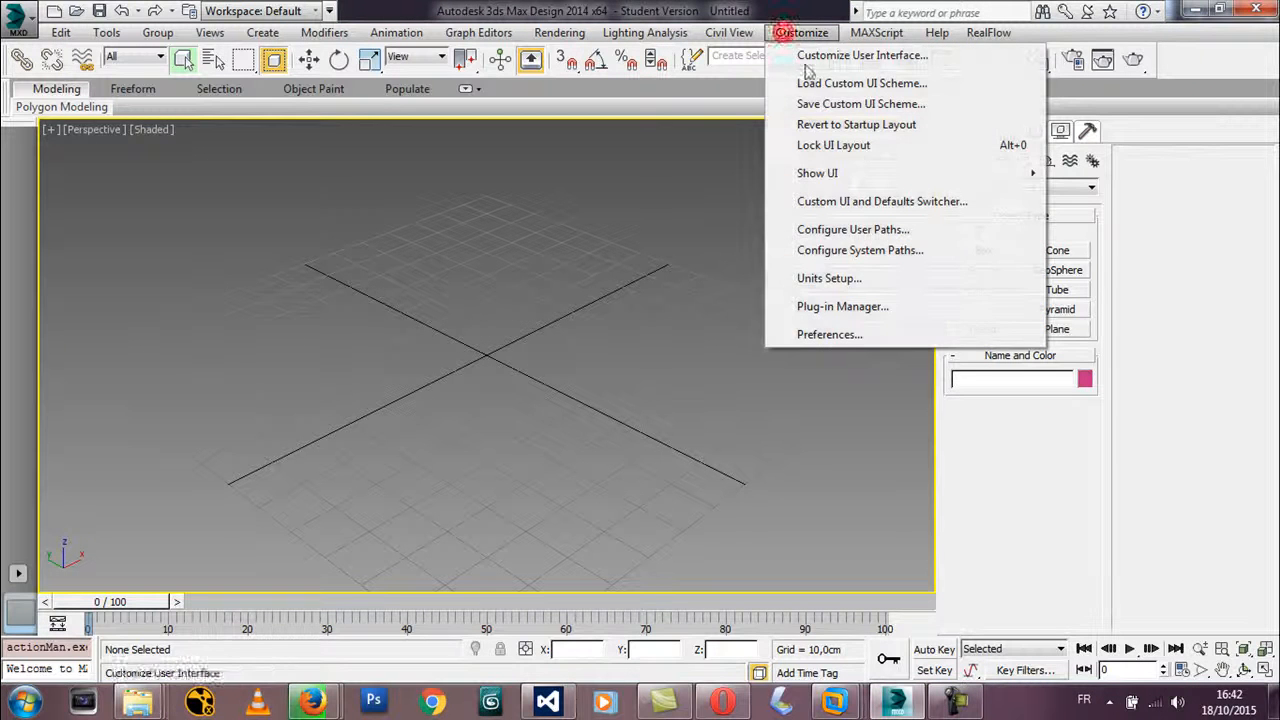
pyautogui.click(821, 278)
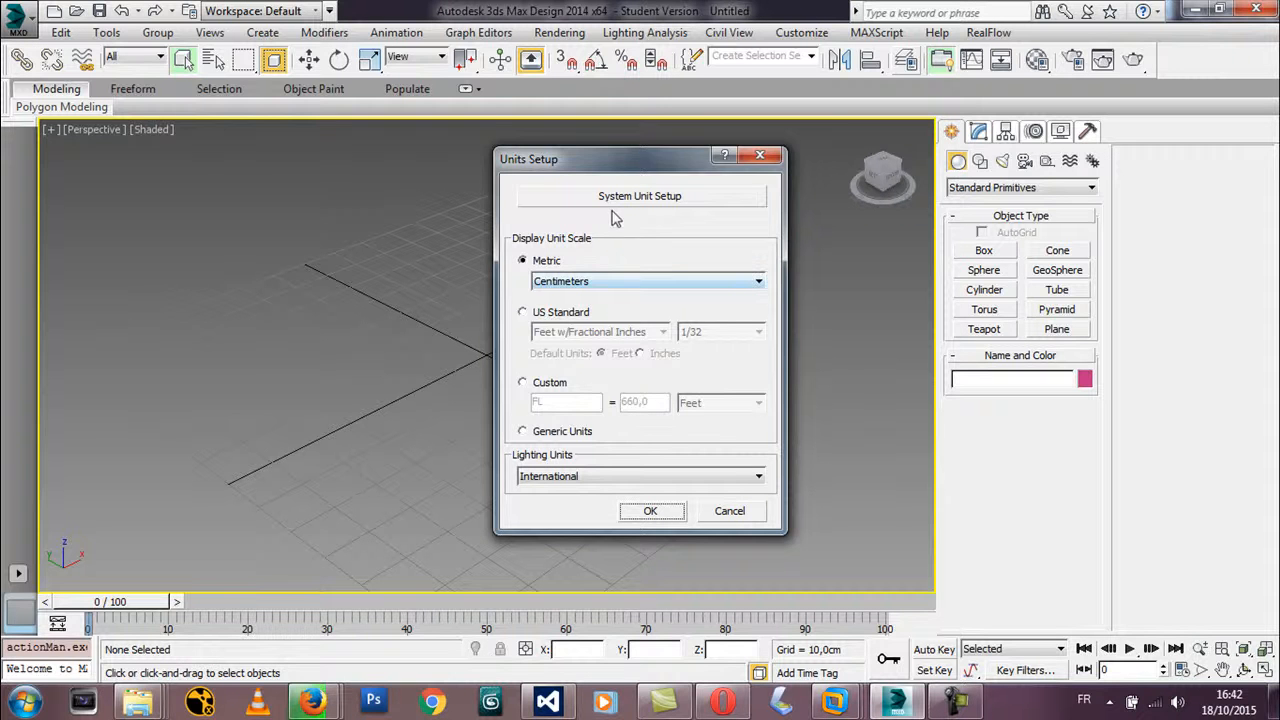
pyautogui.click(621, 199)
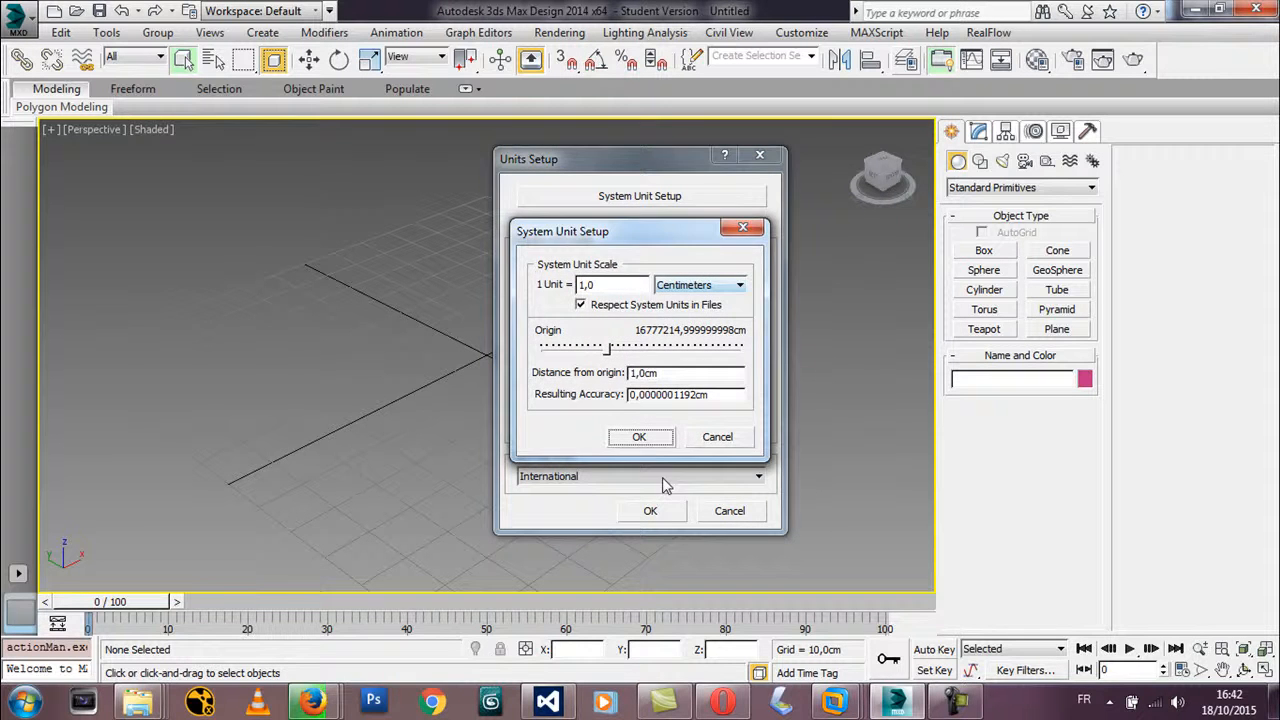
pyautogui.click(640, 437)
pyautogui.click(650, 510)
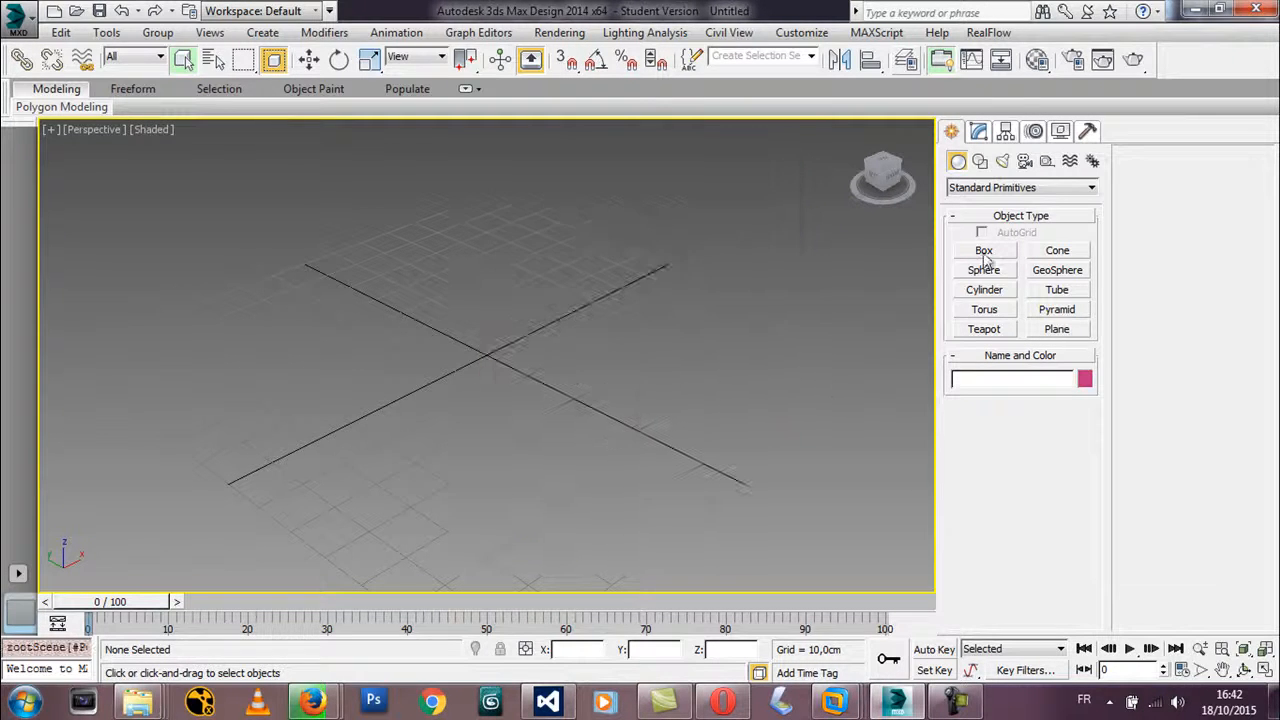
# Create a flat box primitive about 155 cm long, 154 cm wide and 37 cm high on the grid.
pyautogui.click(984, 250)
pyautogui.moveTo(240, 350); pyautogui.dragTo(1166, 349)
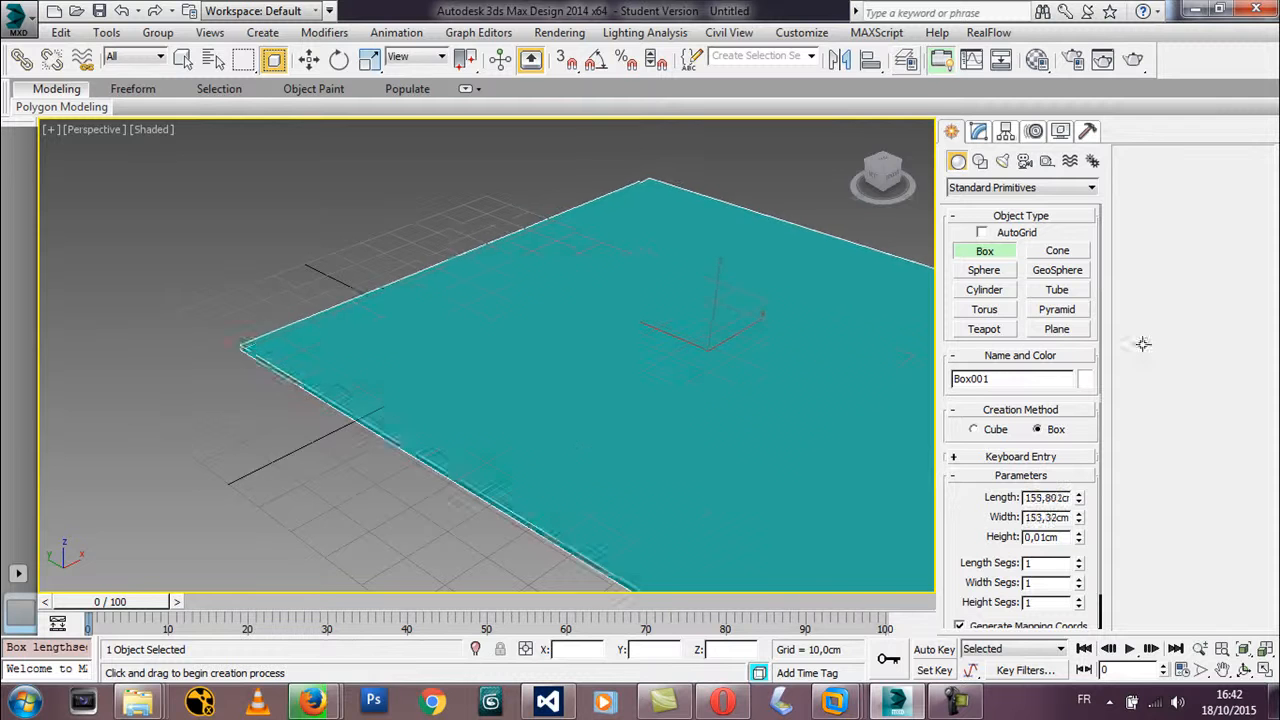
pyautogui.click(720, 223)
pyautogui.moveTo(708, 372); pyautogui.dragTo(532, 393, button='middle')
pyautogui.click(1200, 650)
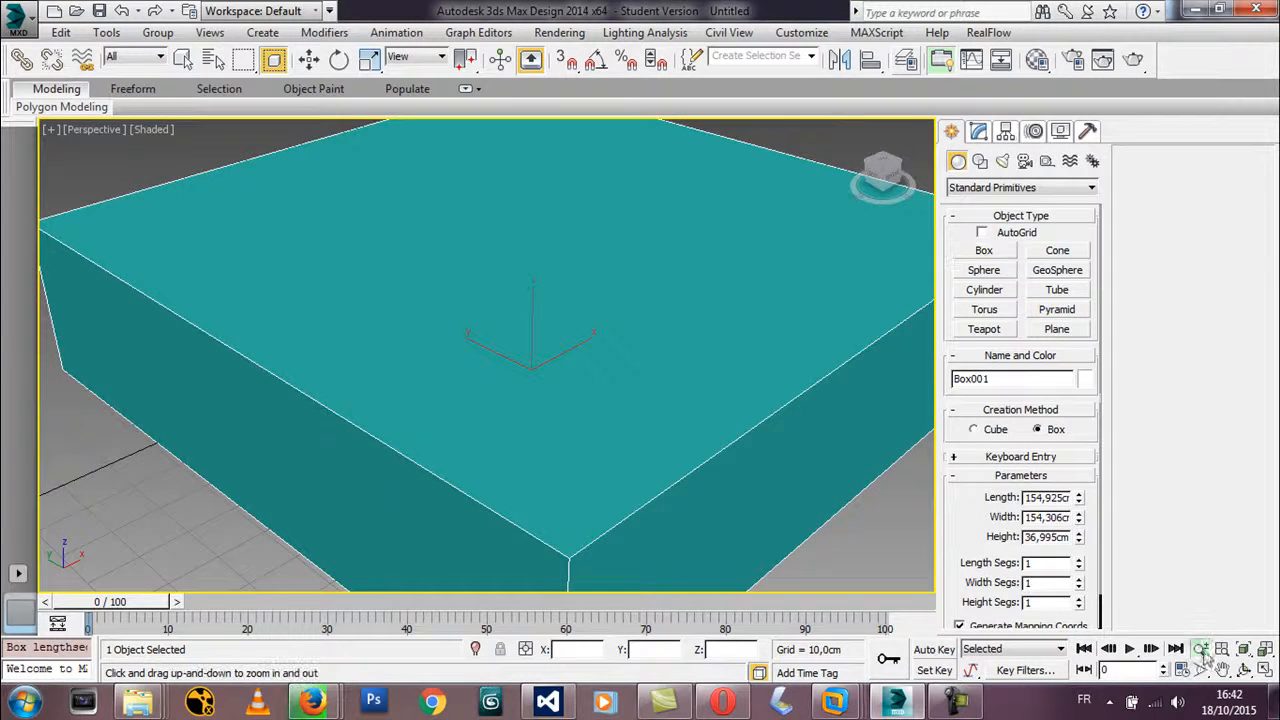
pyautogui.moveTo(614, 441); pyautogui.dragTo(584, 440)
pyautogui.rightClick(584, 440)
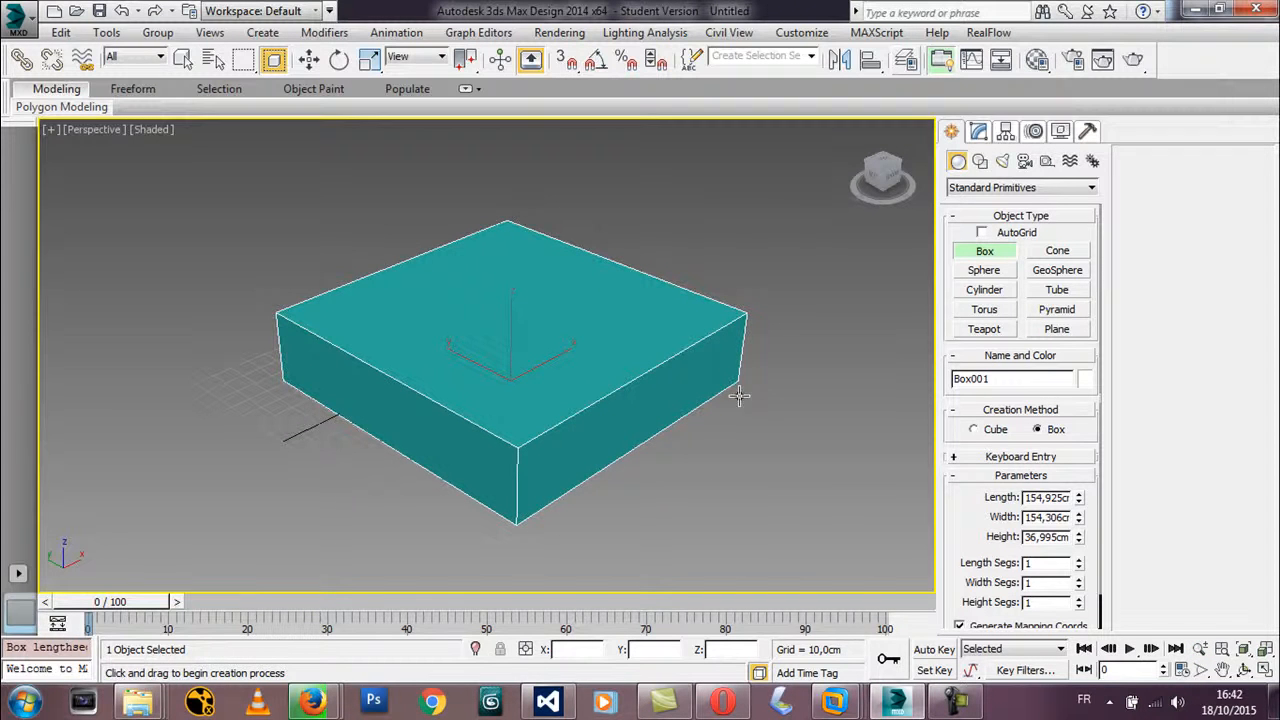
# Set the box's length to 400 cm, its width to 500 cm and its height to 300 cm.
pyautogui.click(978, 131)
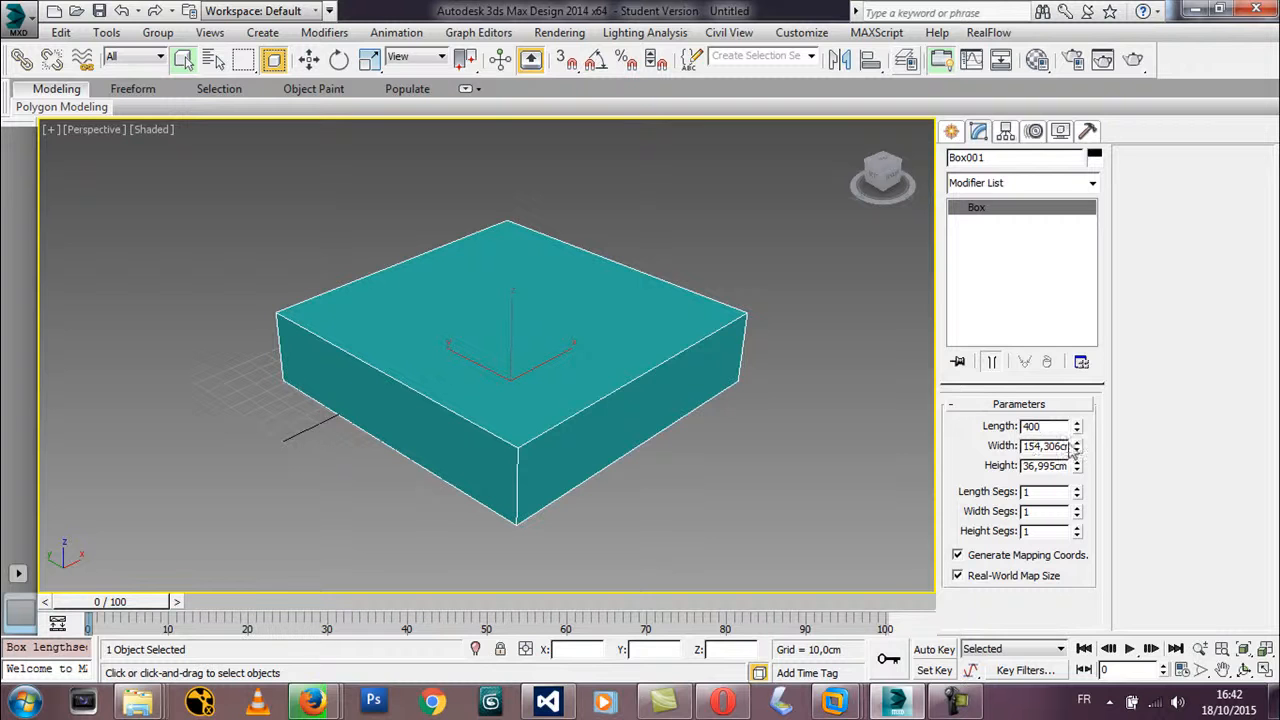
pyautogui.press('Tab')
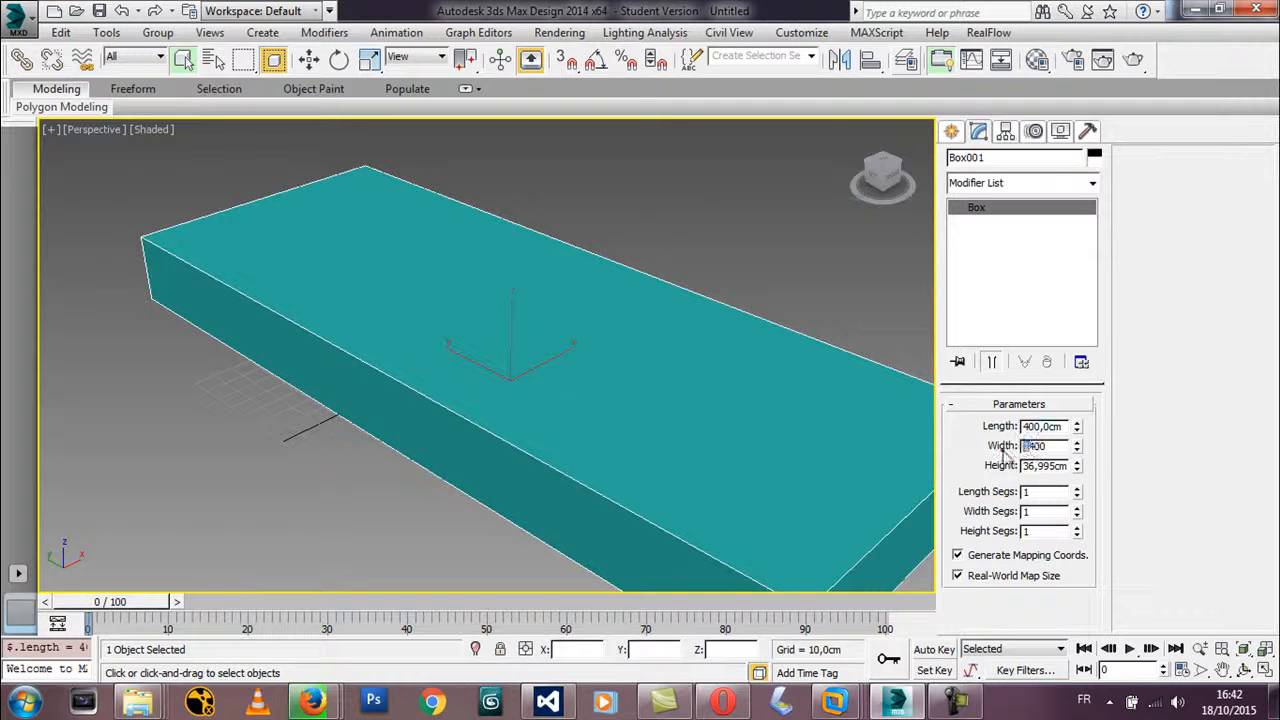
pyautogui.moveTo(1051, 447); pyautogui.dragTo(1005, 457)
pyautogui.press('Return')
pyautogui.click(1200, 649)
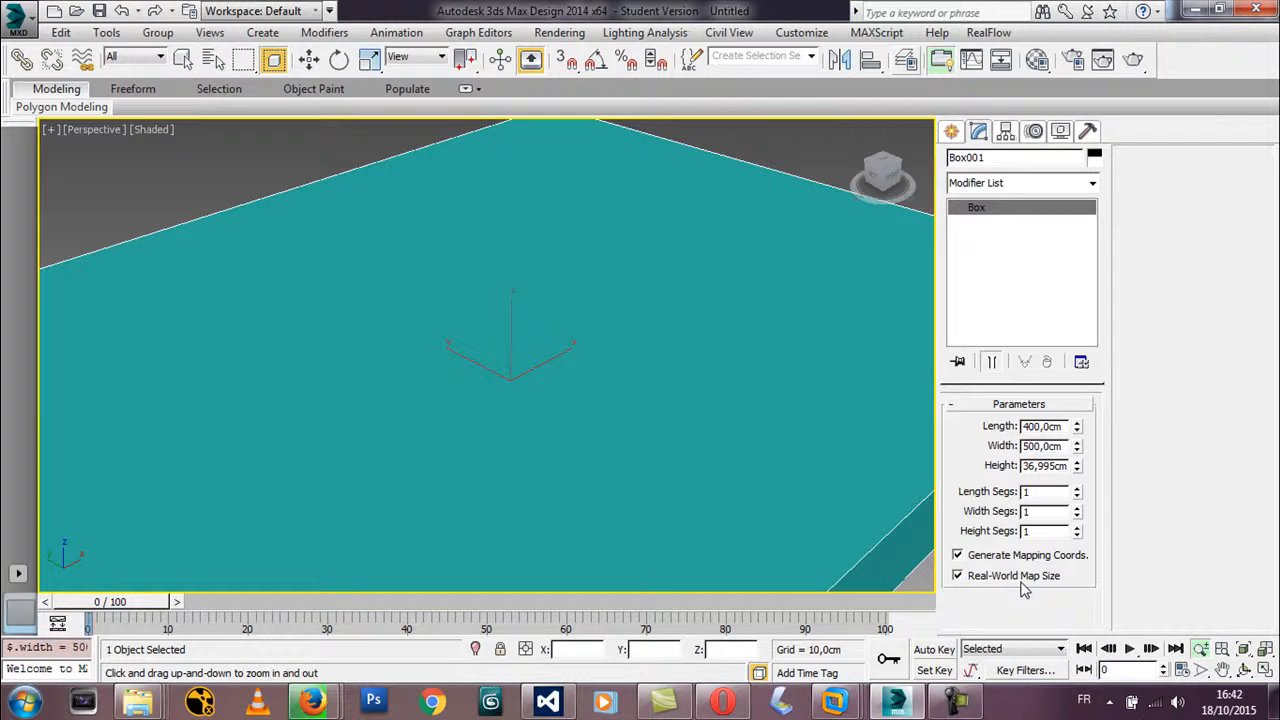
pyautogui.moveTo(664, 364); pyautogui.dragTo(697, 422)
pyautogui.moveTo(694, 463); pyautogui.dragTo(561, 419, button='middle')
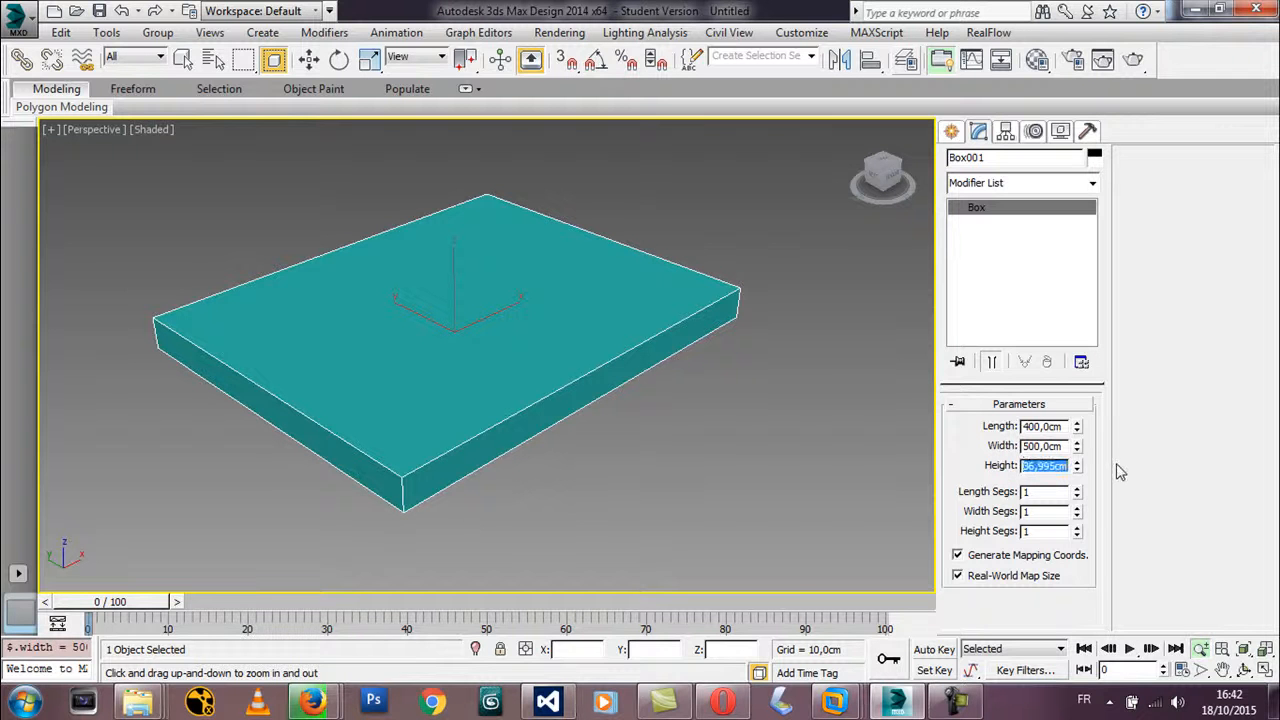
pyautogui.write('300')
pyautogui.press('Return')
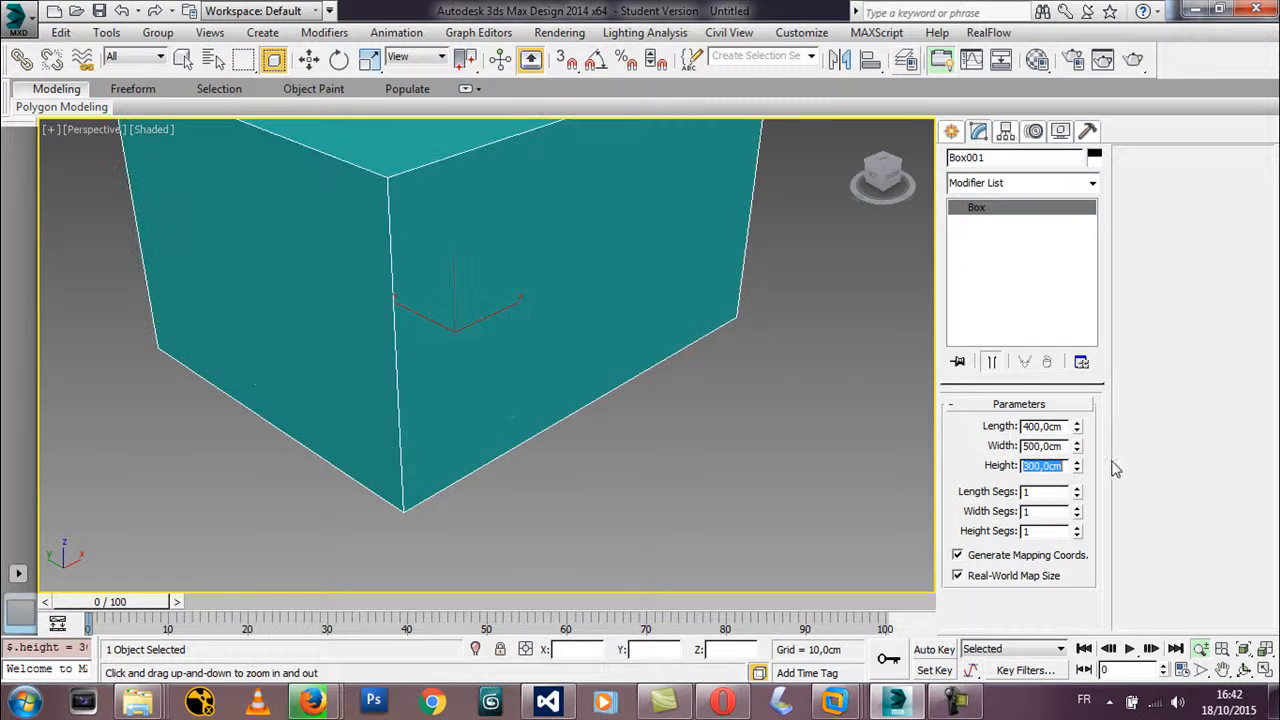
# Clone the box as a single instance placed at about X 695 cm, Y 985 cm.
pyautogui.moveTo(667, 343); pyautogui.dragTo(610, 395)
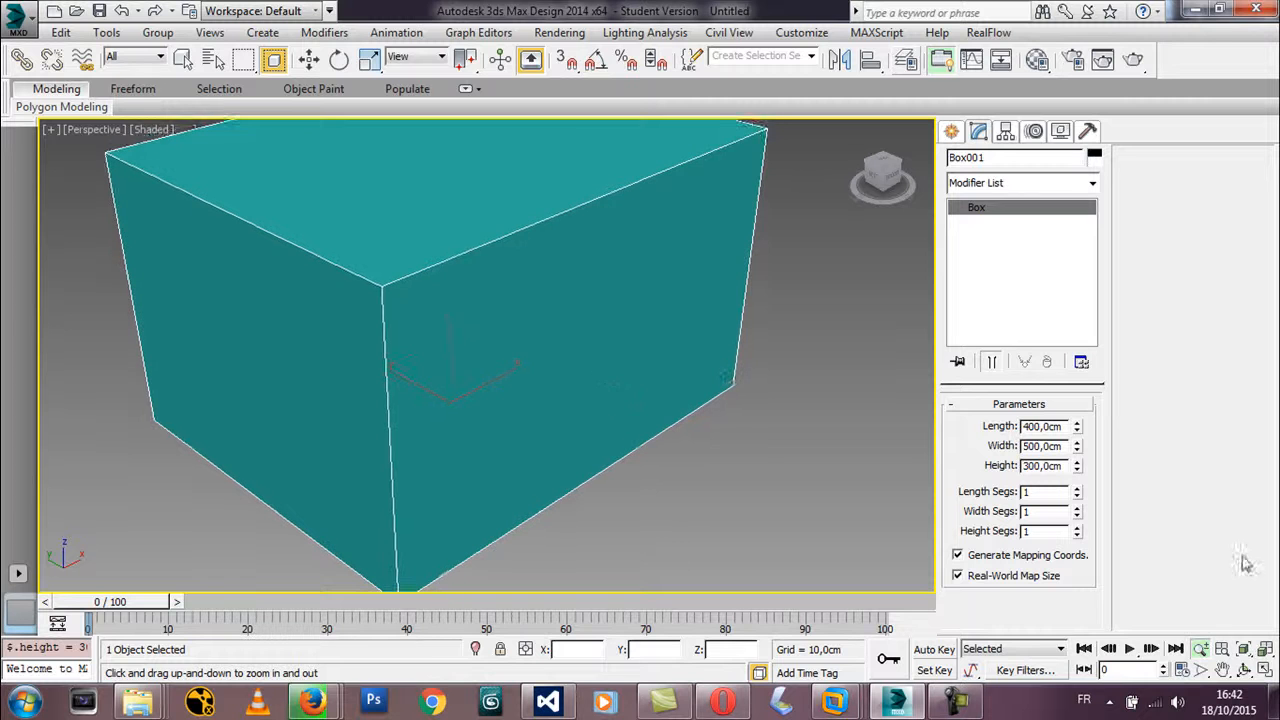
pyautogui.moveTo(490, 394); pyautogui.dragTo(500, 421)
pyautogui.moveTo(531, 452); pyautogui.dragTo(525, 485, button='middle')
pyautogui.hotkey('ctrl', 'r')
pyautogui.moveTo(530, 494); pyautogui.dragTo(520, 434)
pyautogui.hotkey('alt', 'z')
pyautogui.hotkey('ctrl', 'r')
pyautogui.hotkey('alt', 'z')
pyautogui.rightClick(520, 449)
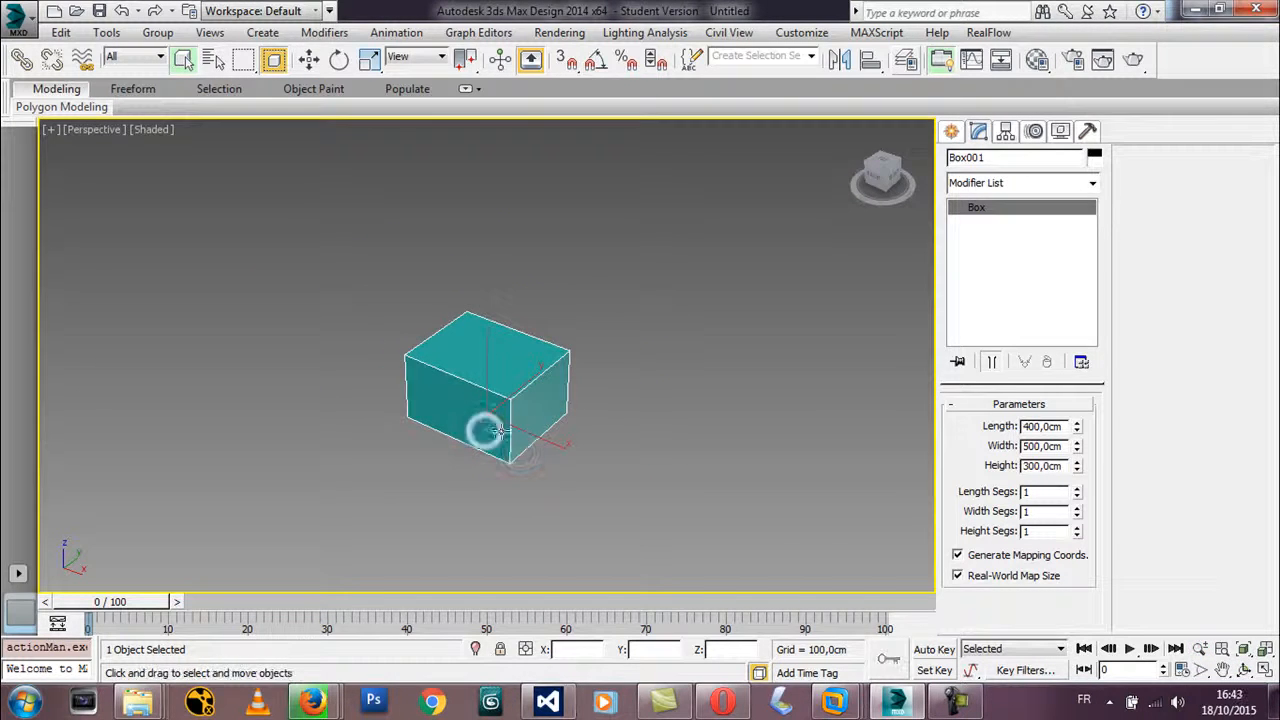
pyautogui.press('w')
pyautogui.moveTo(525, 411)
pyautogui.keyDown('shift'); pyautogui.mouseDown()
pyautogui.moveTo(735, 365)
pyautogui.moveTo(769, 322)
pyautogui.moveTo(778, 352)
pyautogui.mouseUp(); pyautogui.keyUp('shift')
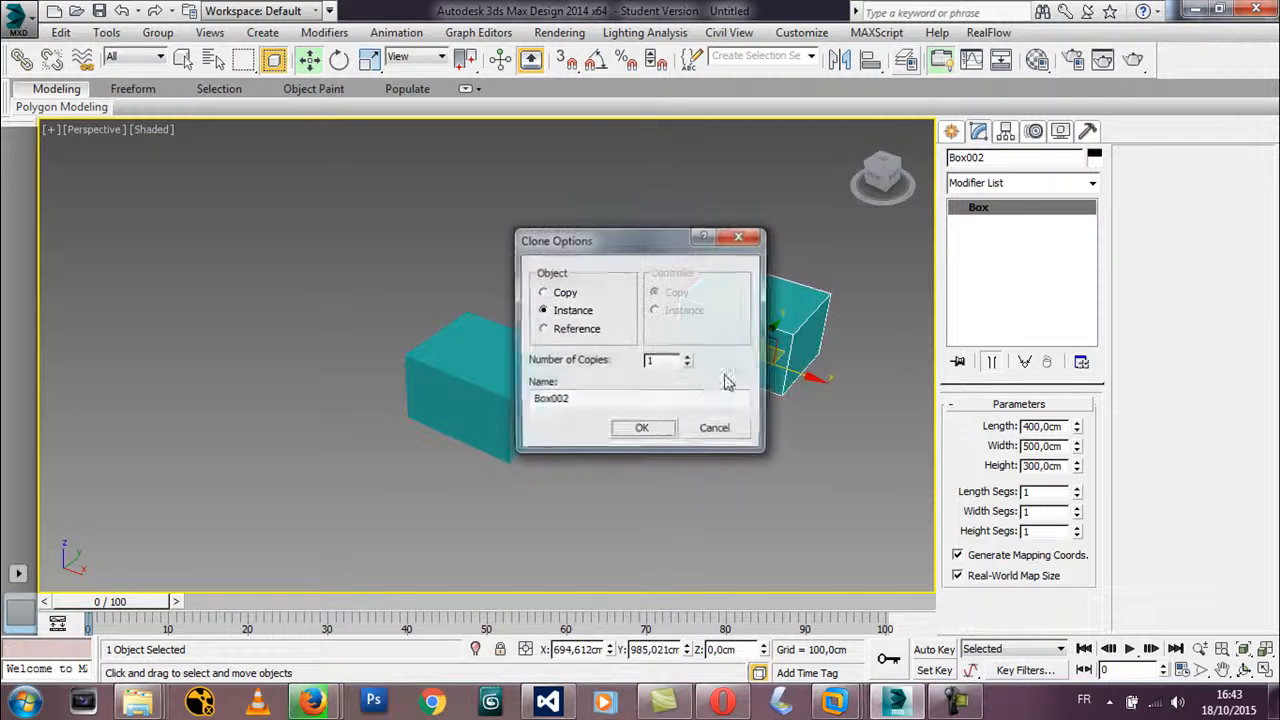
pyautogui.click(645, 427)
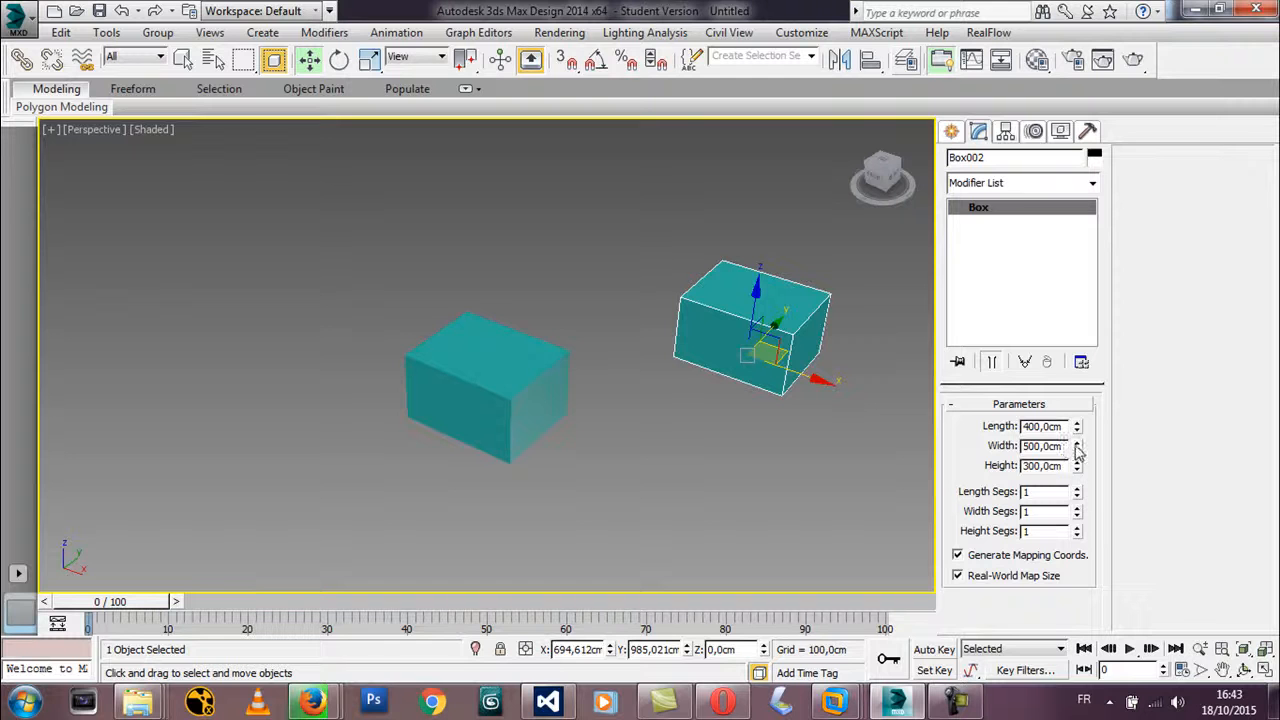
# Try increasing the instanced box's length to 460 cm and undo the change.
pyautogui.moveTo(1078, 430); pyautogui.dragTo(1076, 418)
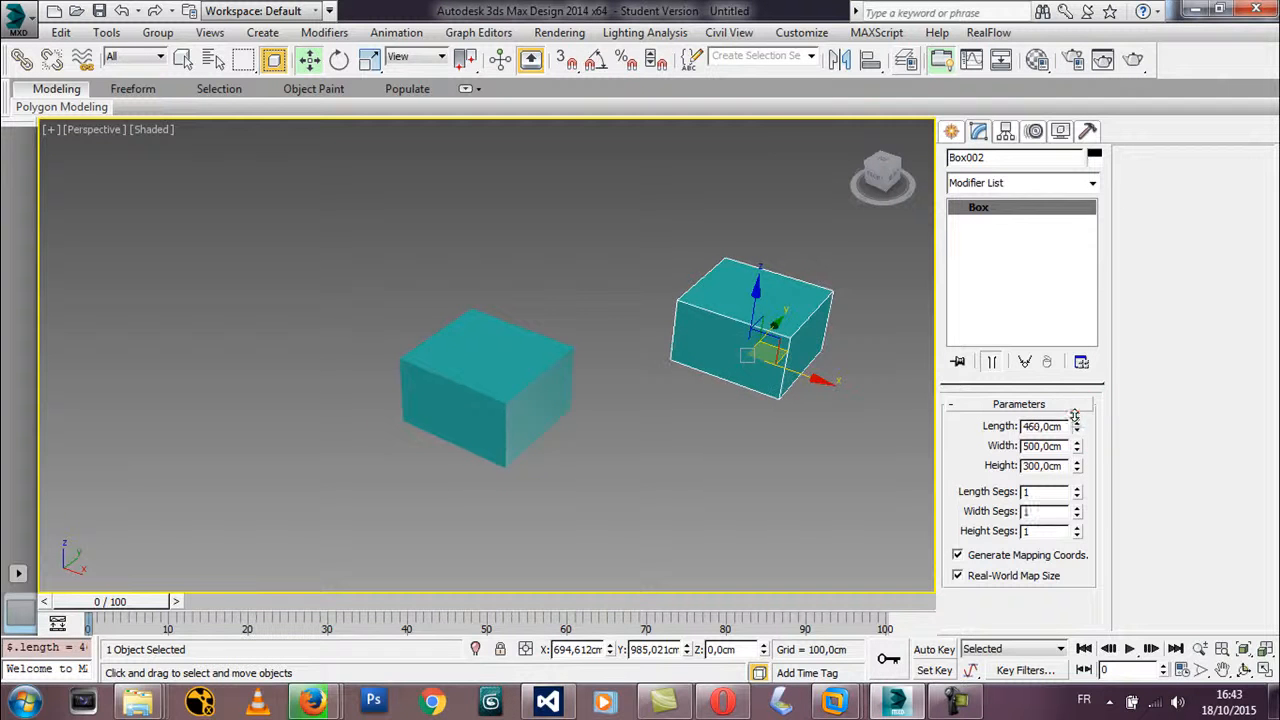
pyautogui.hotkey('ctrl', 'z')
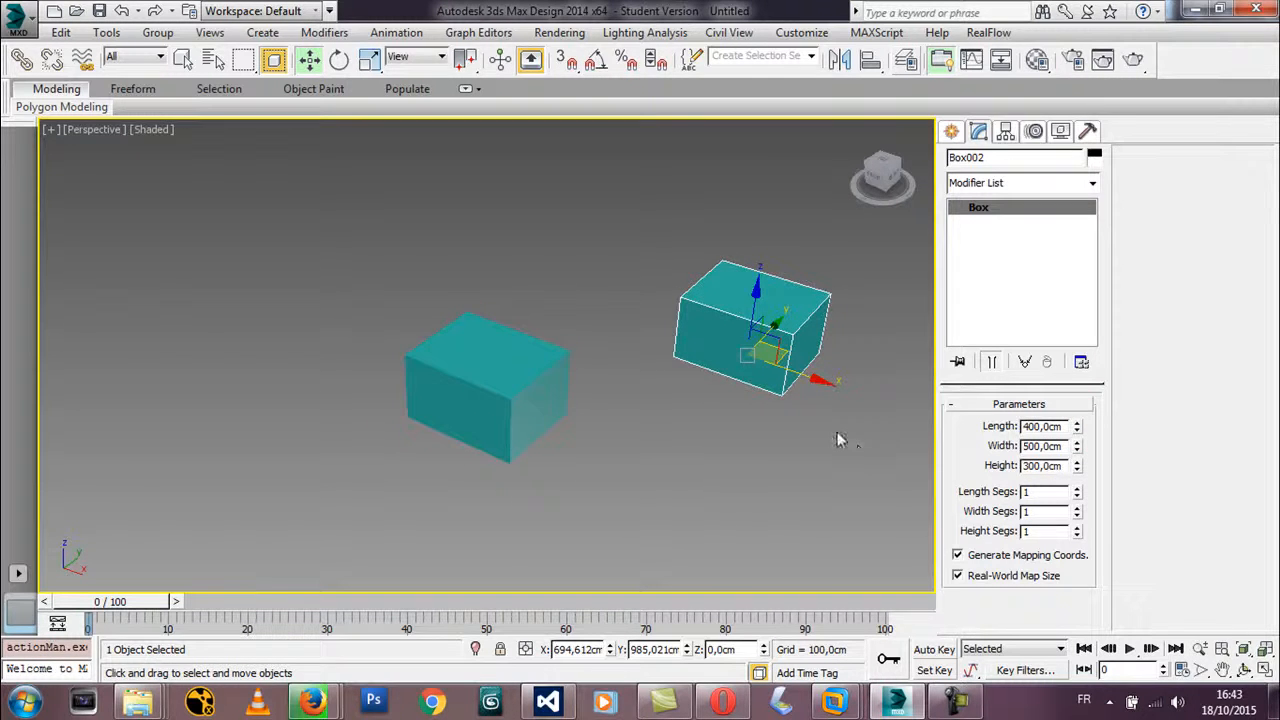
# Make the instanced box unique and adjust its length and height so it is larger than the original box.
pyautogui.rightClick(981, 213)
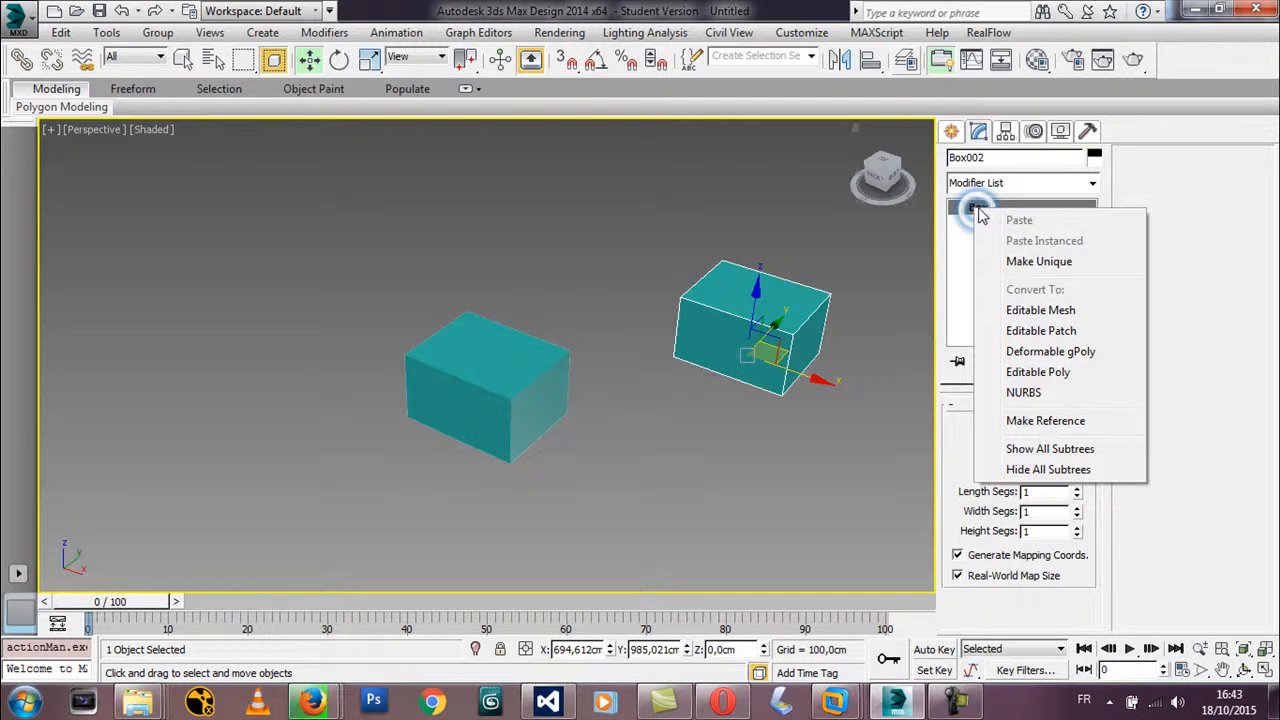
pyautogui.click(1040, 262)
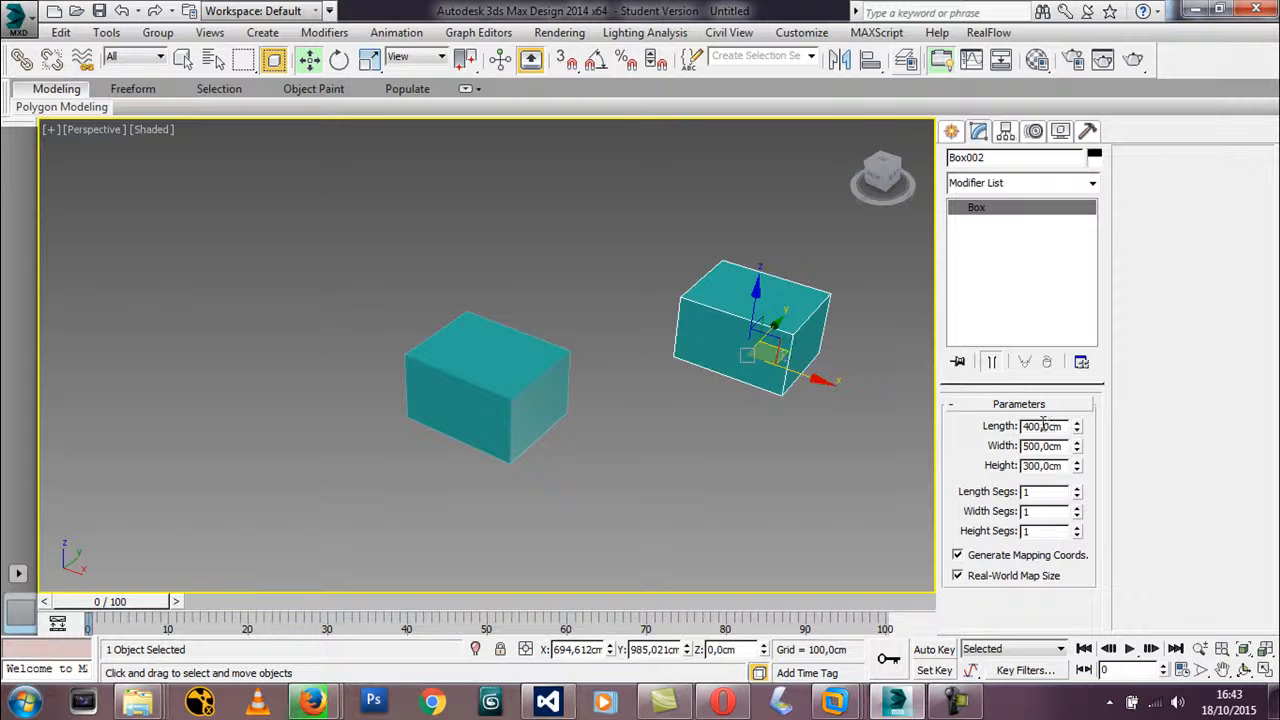
pyautogui.moveTo(1077, 418); pyautogui.dragTo(1075, 430)
pyautogui.moveTo(1079, 475); pyautogui.dragTo(1080, 420)
# Clone the original box as an independent copy at about X -1344 cm, Y -414 cm.
pyautogui.click(466, 384)
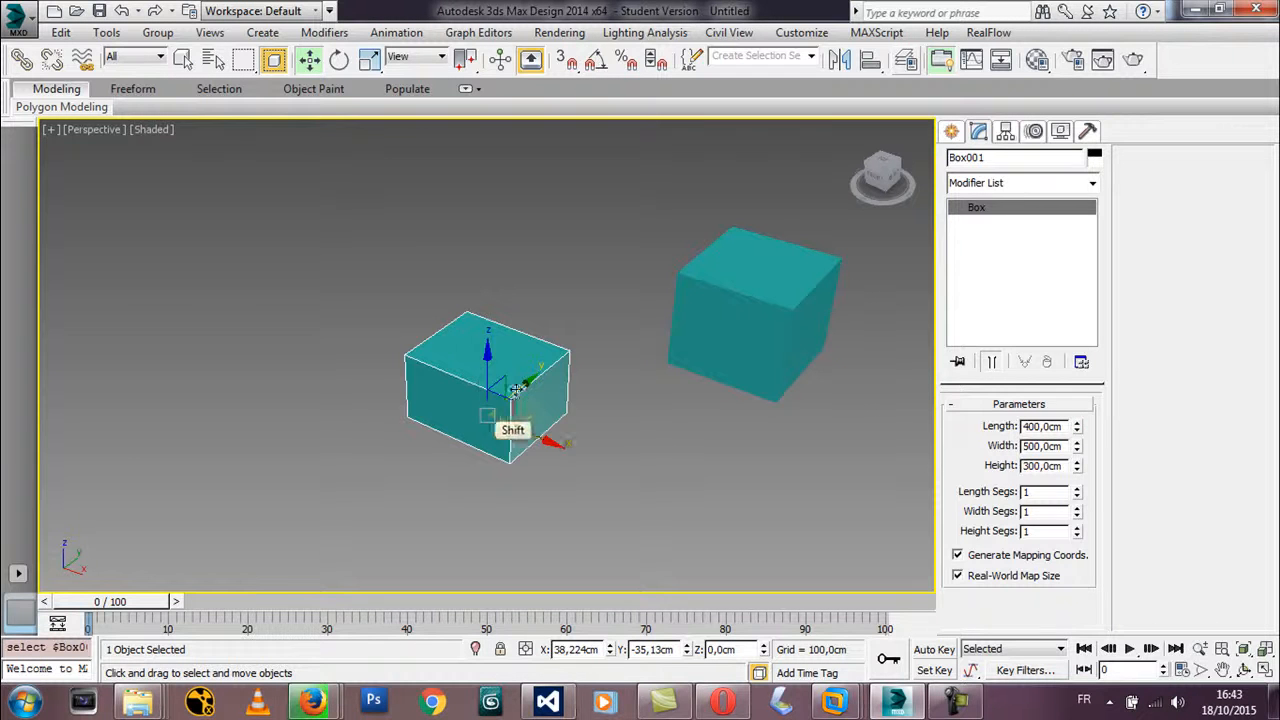
pyautogui.keyDown('shift'); pyautogui.moveTo(526, 415); pyautogui.dragTo(215, 350); pyautogui.keyUp('shift')
pyautogui.click(566, 293)
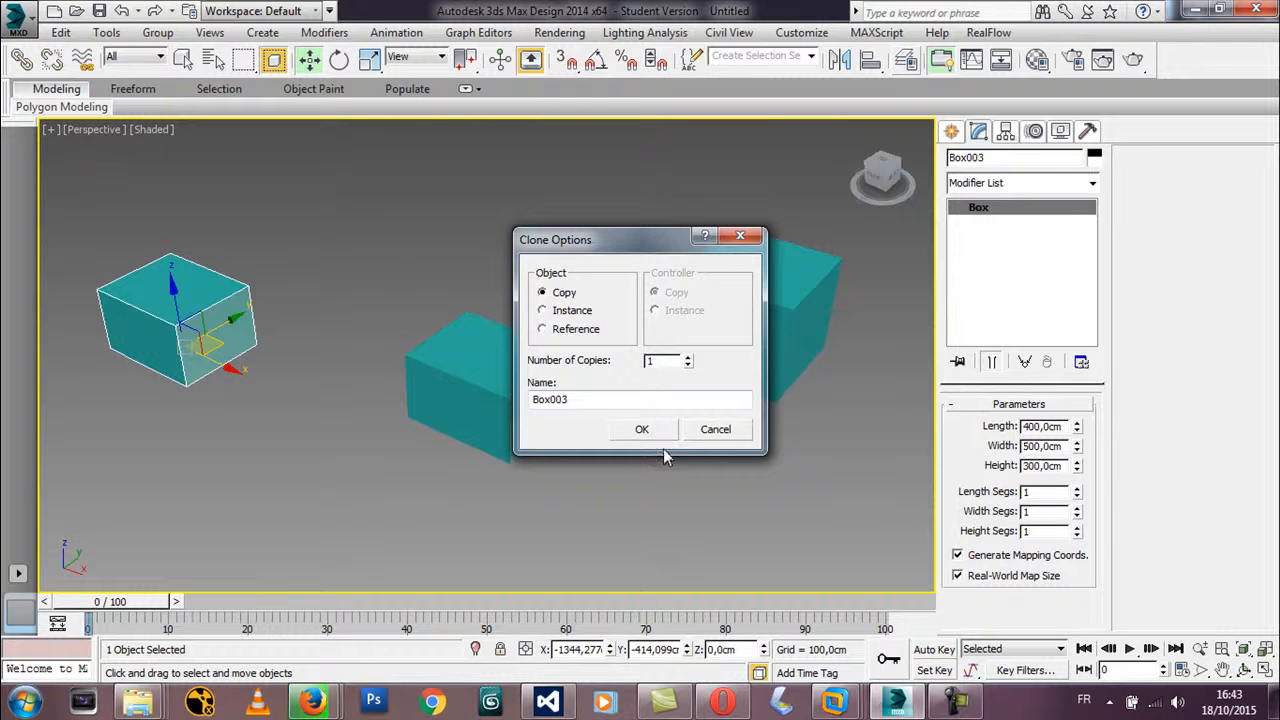
pyautogui.click(644, 430)
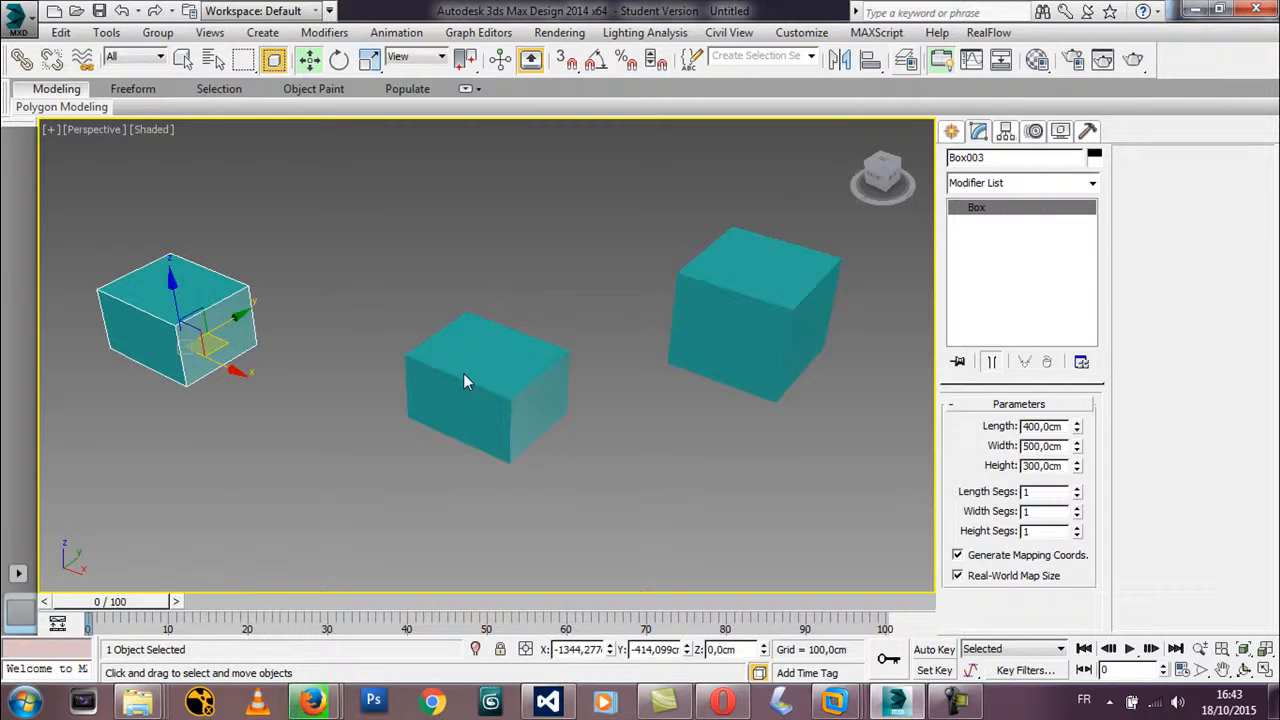
# Create a large ground plane with 4 by 4 segments and move it under the three boxes, at about X -80 cm, Y 345 cm.
pyautogui.moveTo(563, 338); pyautogui.dragTo(559, 334, button='middle')
pyautogui.hotkey('ctrl', 'r')
pyautogui.keyDown('ctrl'); pyautogui.keyDown('alt'); pyautogui.moveTo(448, 312); pyautogui.dragTo(510, 376, button='middle'); pyautogui.keyUp('alt'); pyautogui.keyUp('ctrl')
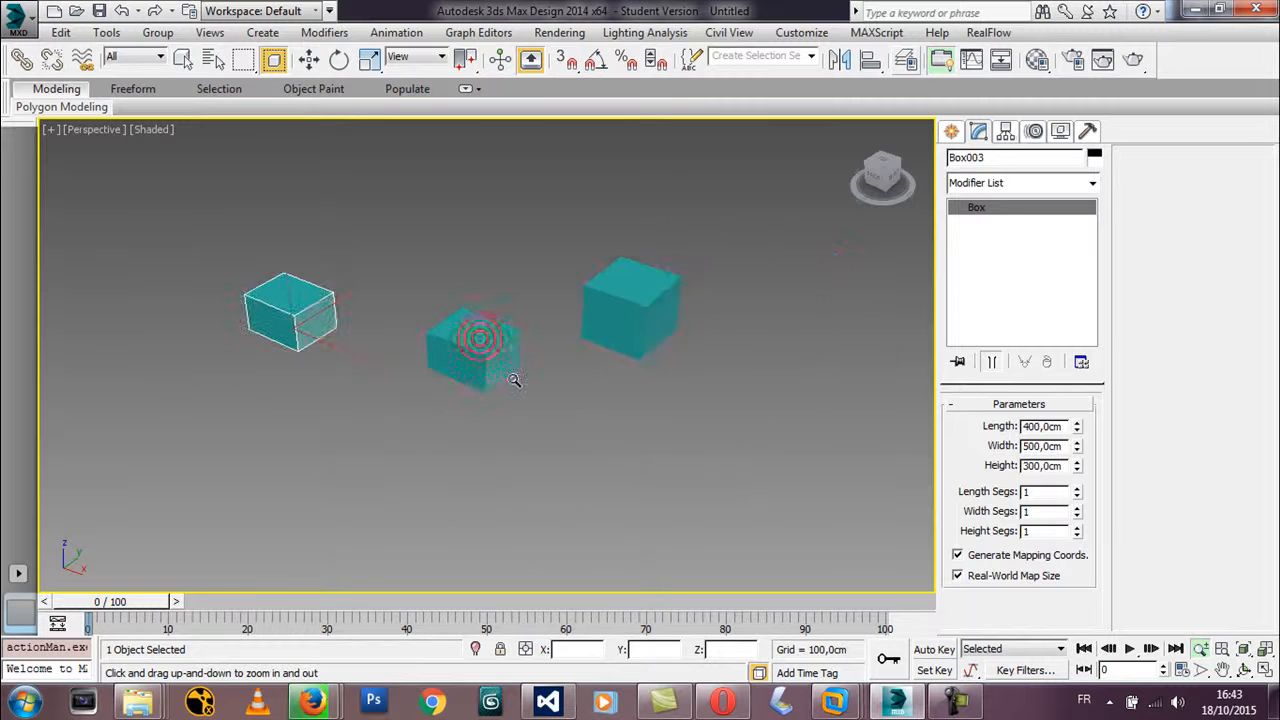
pyautogui.click(951, 133)
pyautogui.click(1055, 328)
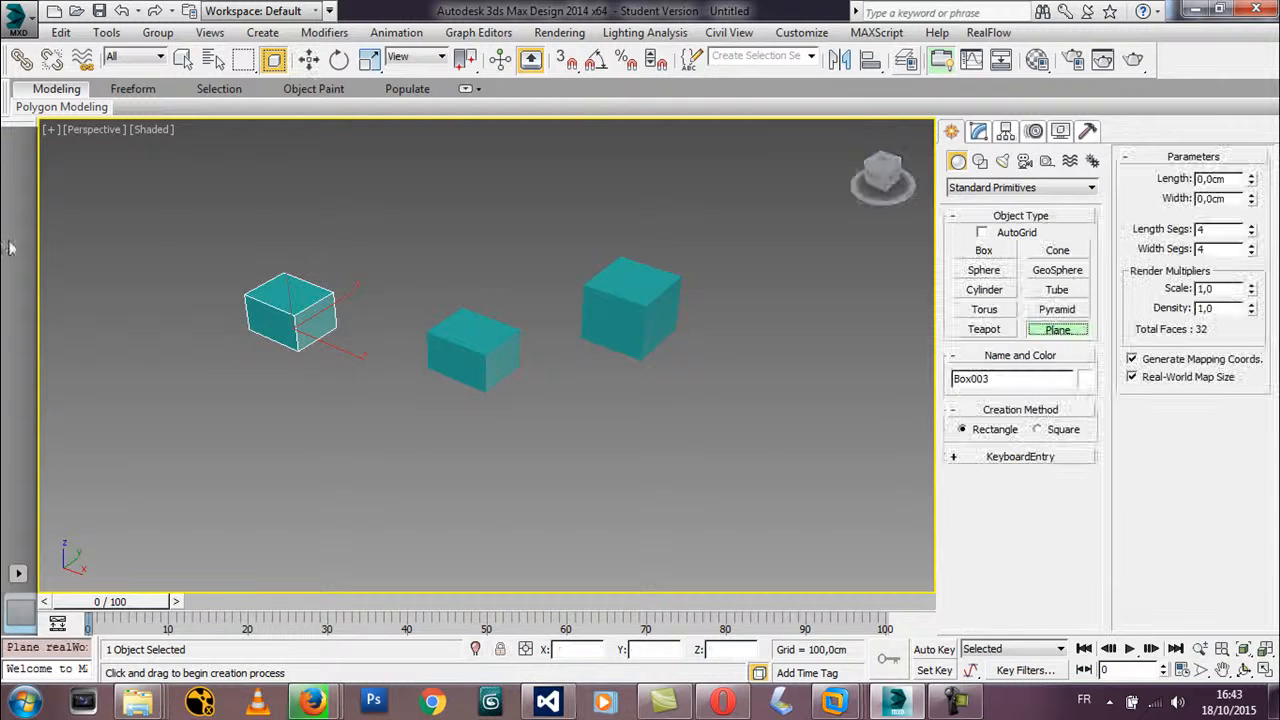
pyautogui.moveTo(100, 234); pyautogui.dragTo(815, 310)
pyautogui.press('w')
pyautogui.moveTo(586, 209); pyautogui.dragTo(523, 333)
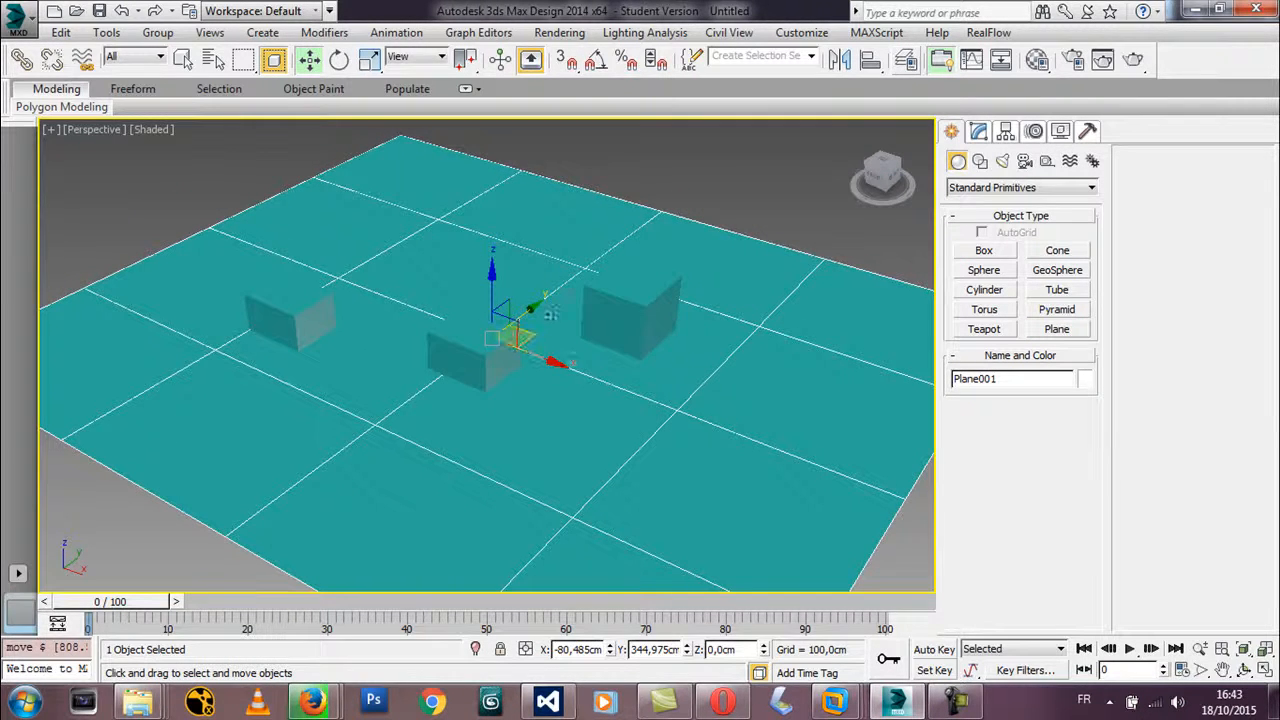
# Create a 300-wide Populate flow on the plane, winding between the original box and its copy, behind the larger box and back along the front.
pyautogui.click(400, 90)
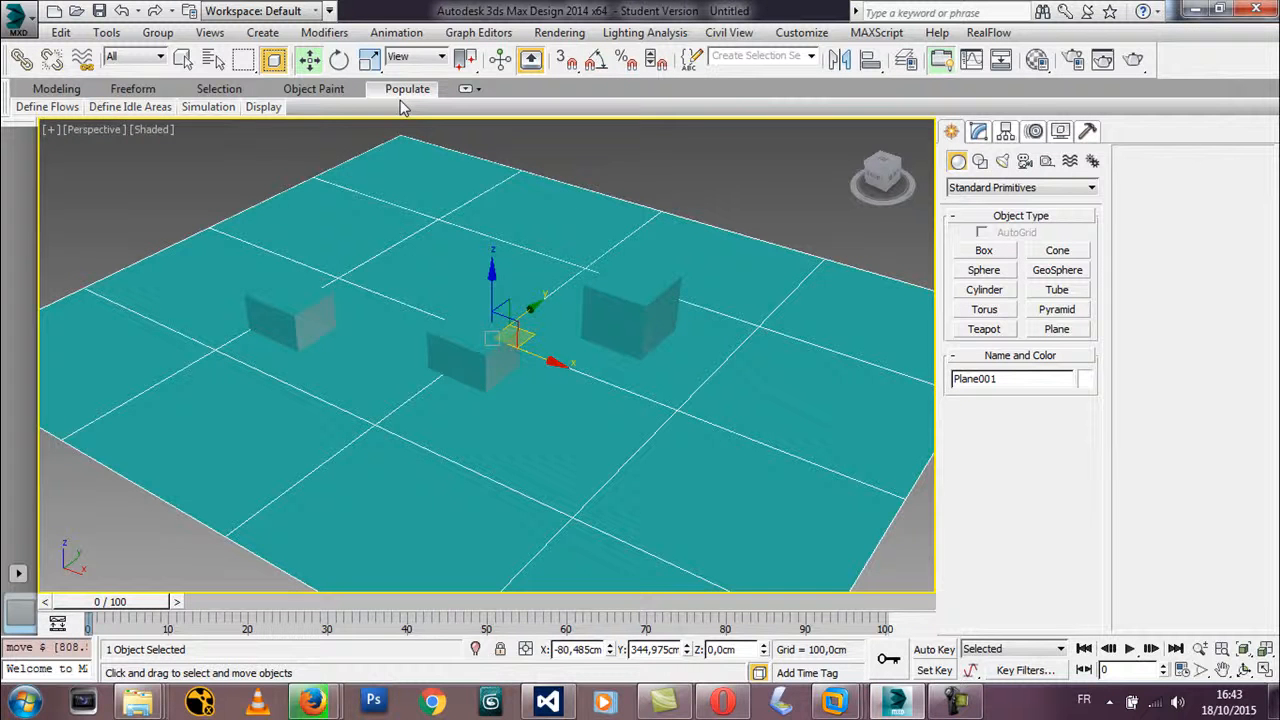
pyautogui.moveTo(130, 106)
pyautogui.moveTo(66, 111)
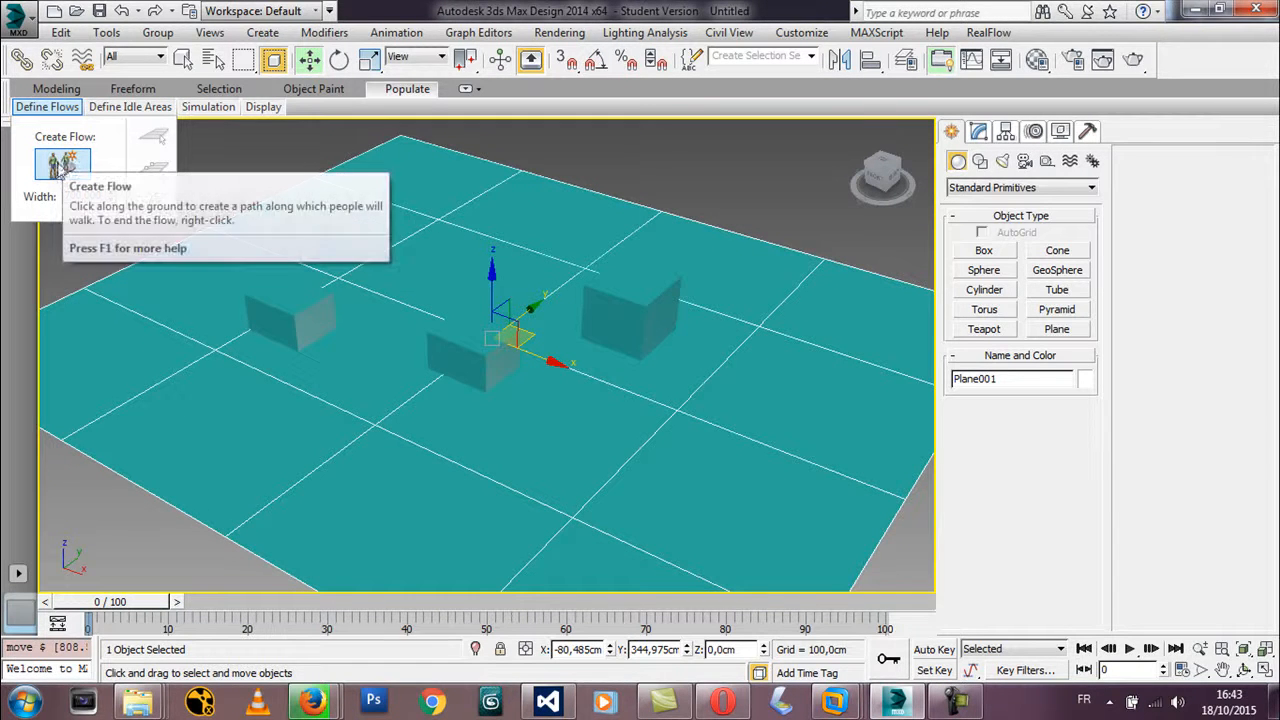
pyautogui.click(58, 165)
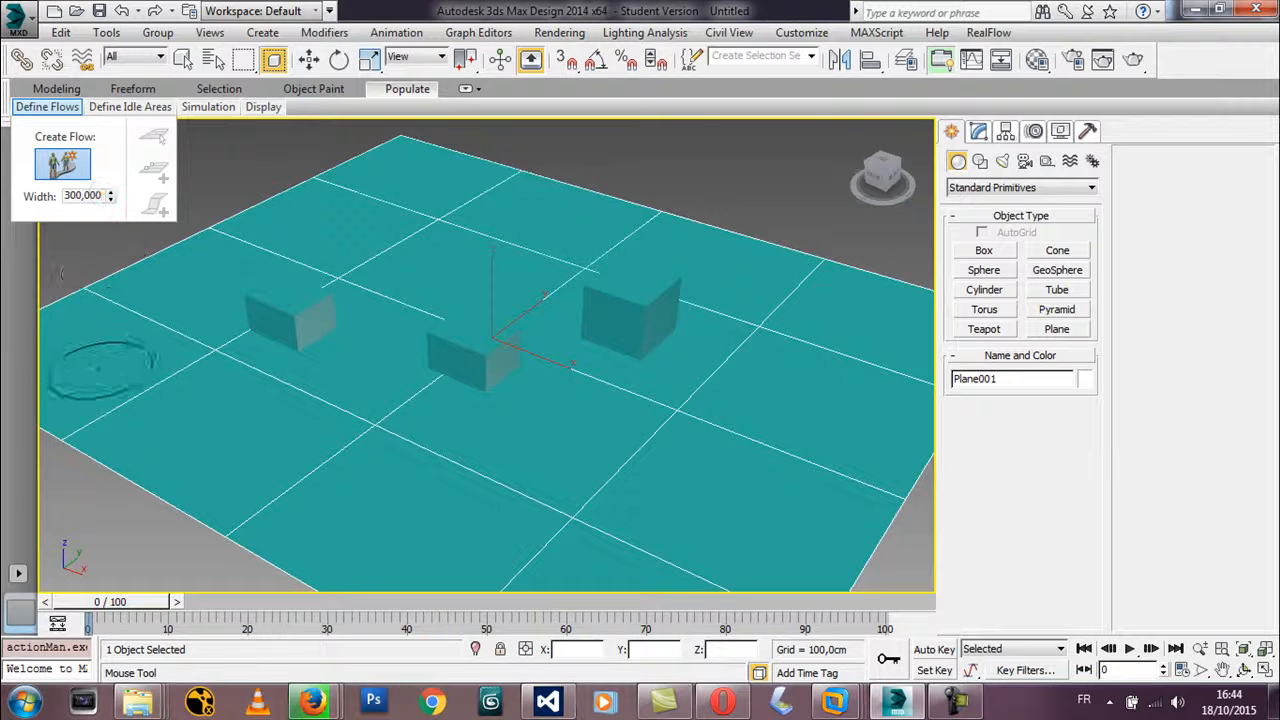
pyautogui.click(112, 376)
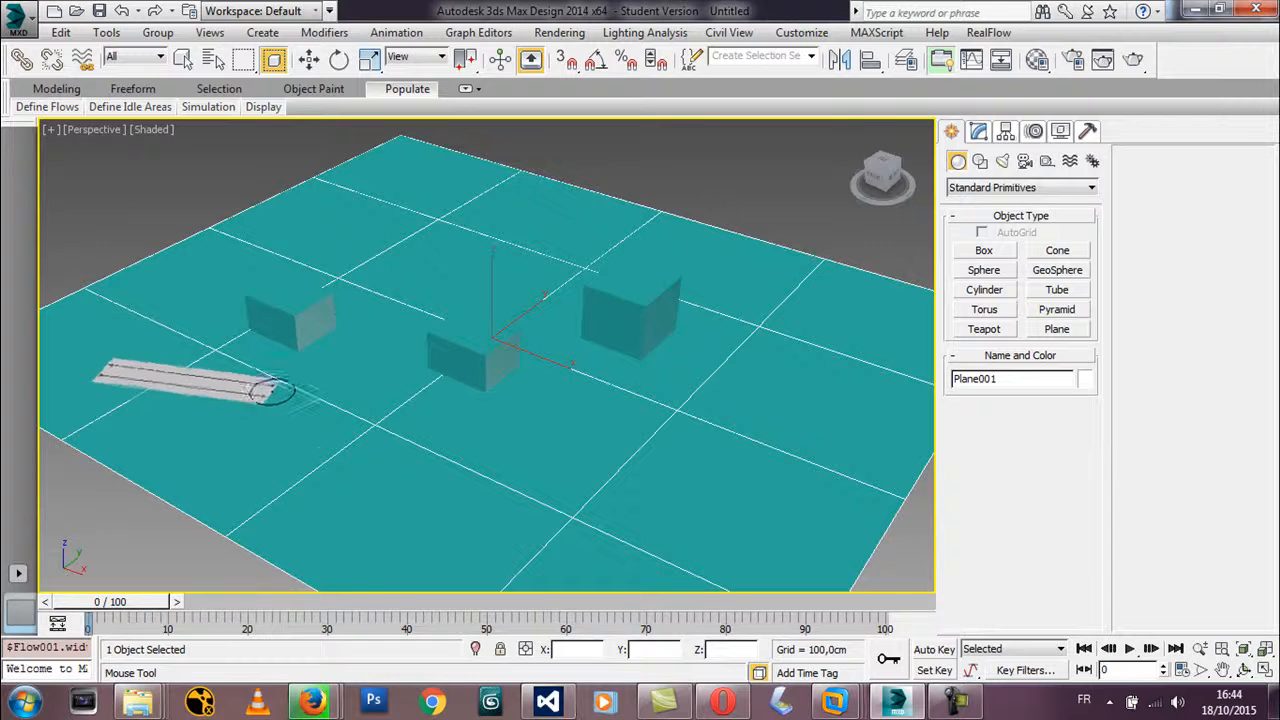
pyautogui.click(230, 400)
pyautogui.click(362, 340)
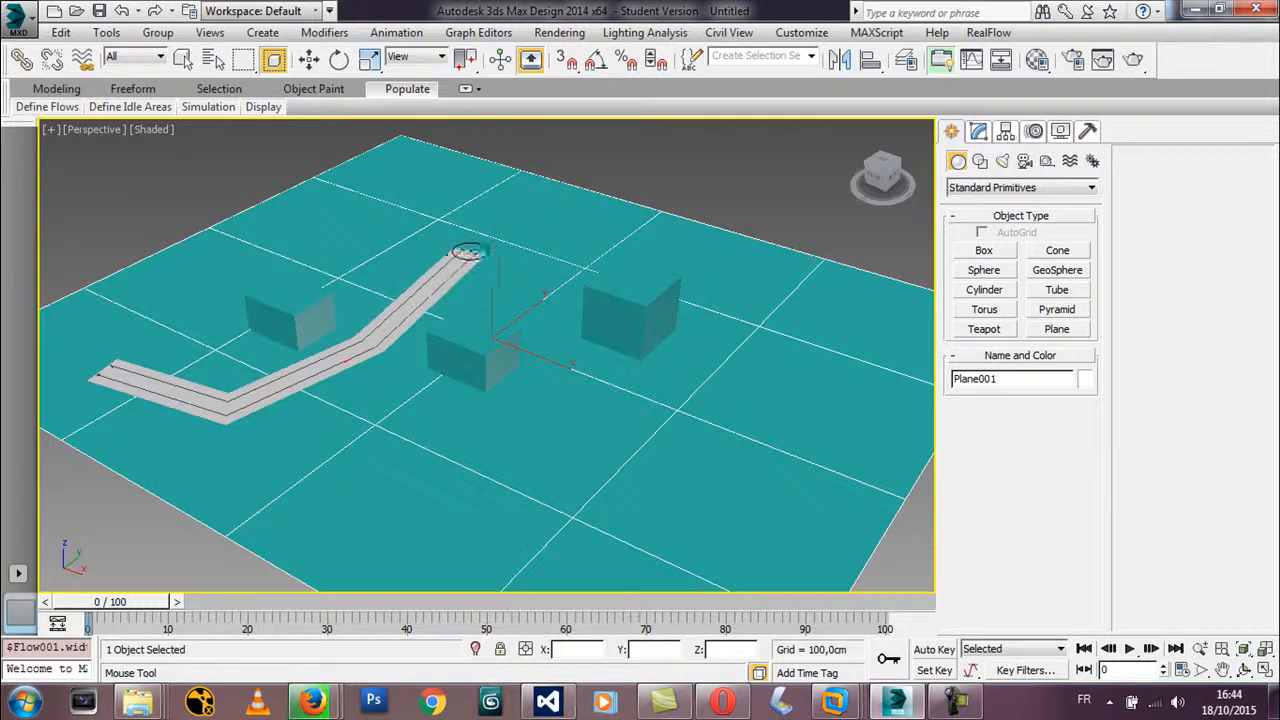
pyautogui.click(466, 263)
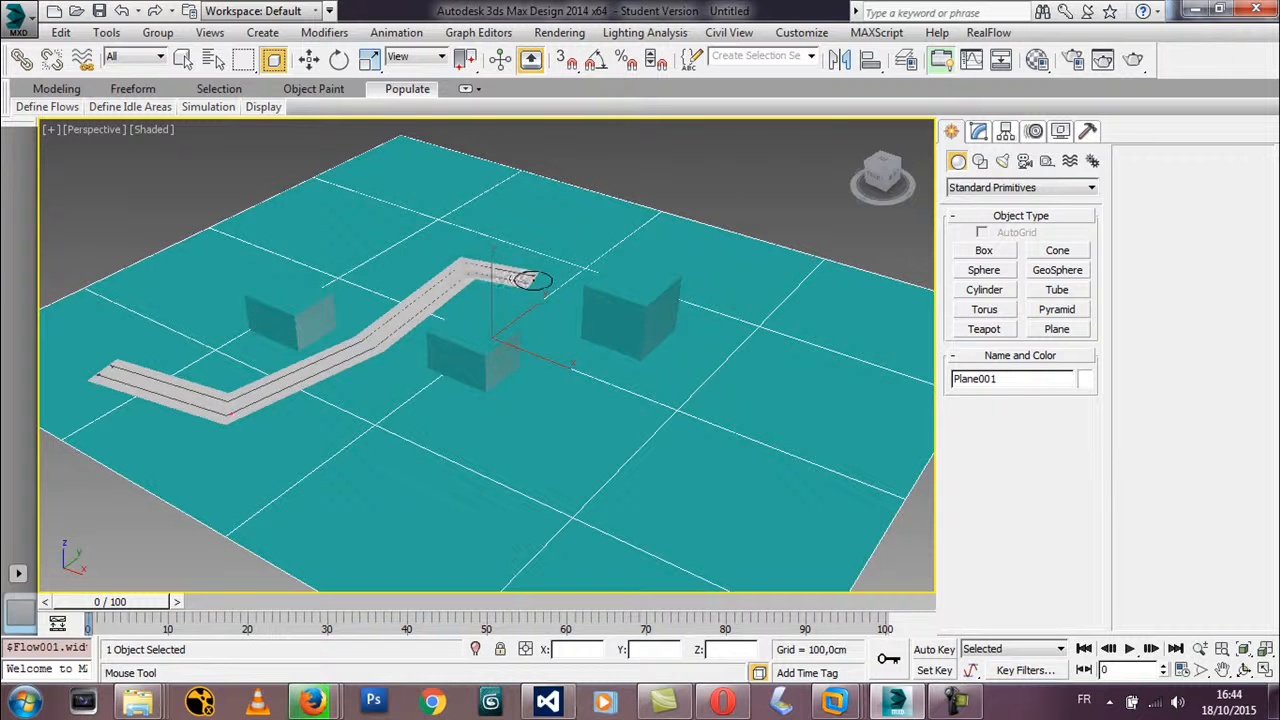
pyautogui.click(597, 222)
pyautogui.click(851, 290)
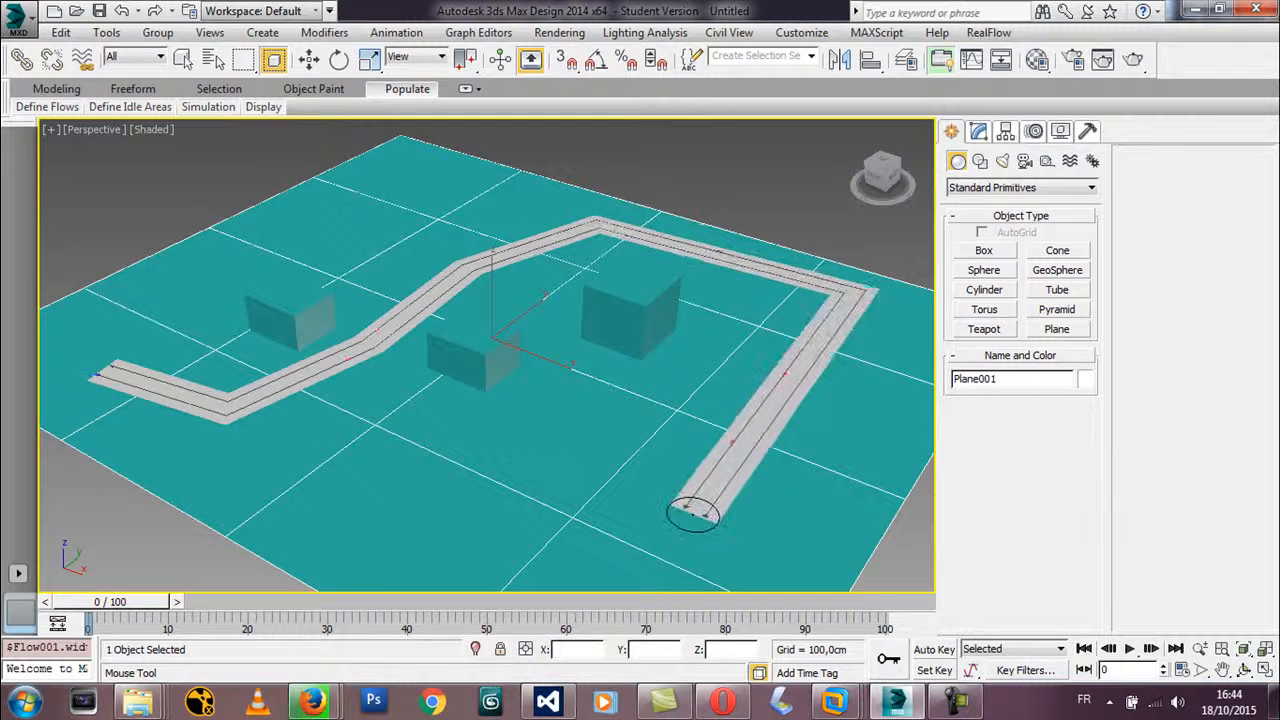
pyautogui.click(699, 516)
pyautogui.click(442, 538)
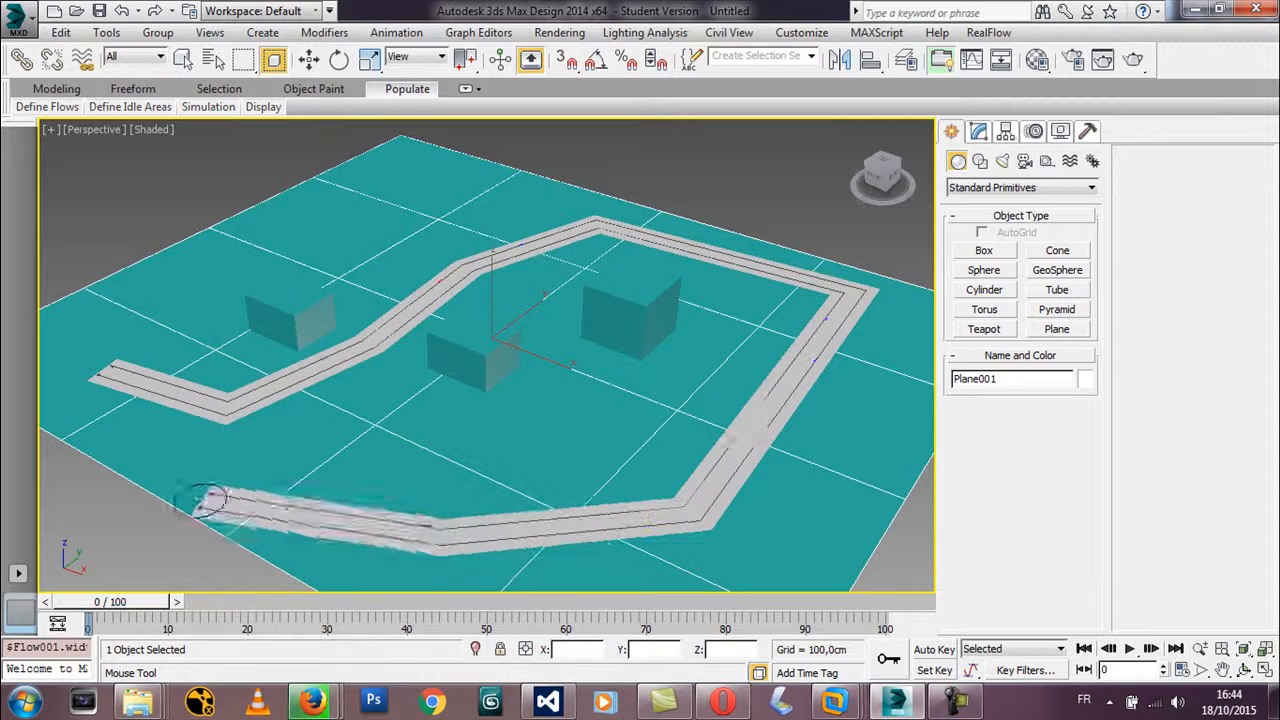
pyautogui.click(168, 452)
pyautogui.rightClick(172, 462)
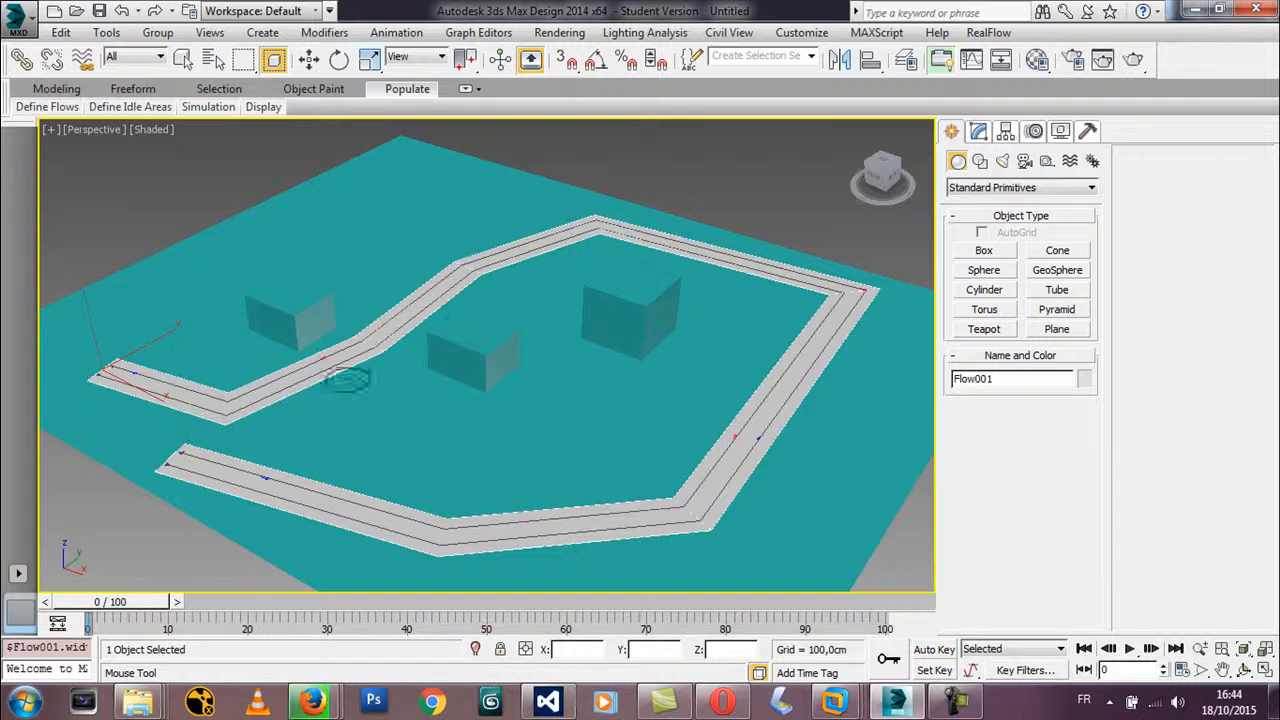
pyautogui.click(118, 107)
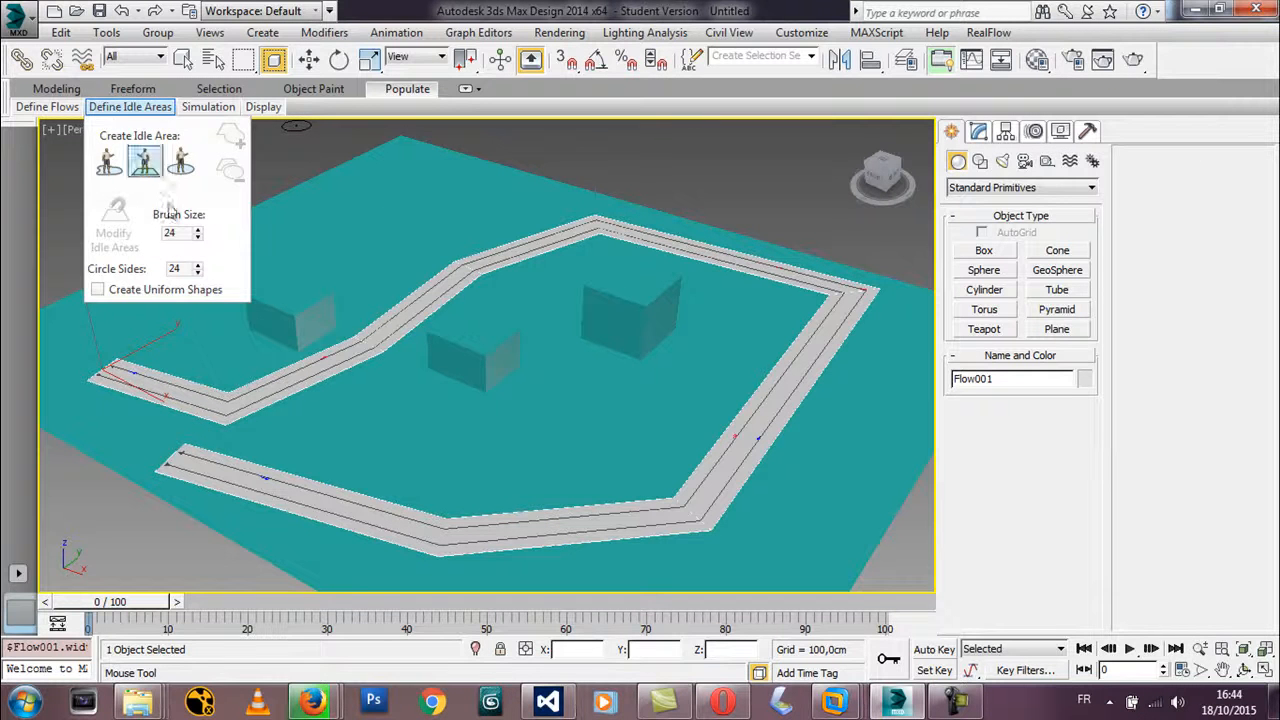
pyautogui.click(1200, 649)
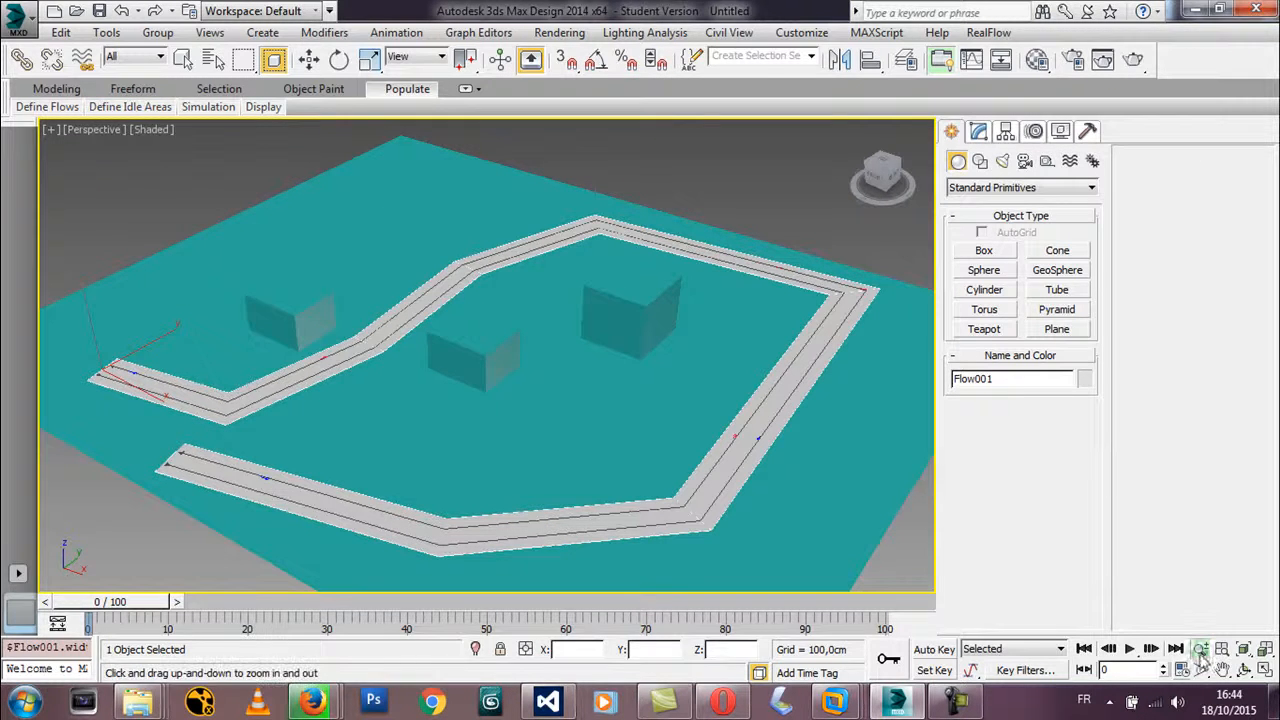
pyautogui.moveTo(709, 466); pyautogui.dragTo(523, 440)
pyautogui.moveTo(679, 279); pyautogui.dragTo(543, 394)
pyautogui.moveTo(497, 449); pyautogui.dragTo(504, 478)
pyautogui.moveTo(566, 371); pyautogui.dragTo(343, 406, button='middle')
pyautogui.moveTo(465, 352); pyautogui.dragTo(471, 431)
pyautogui.moveTo(503, 373); pyautogui.dragTo(445, 395, button='middle')
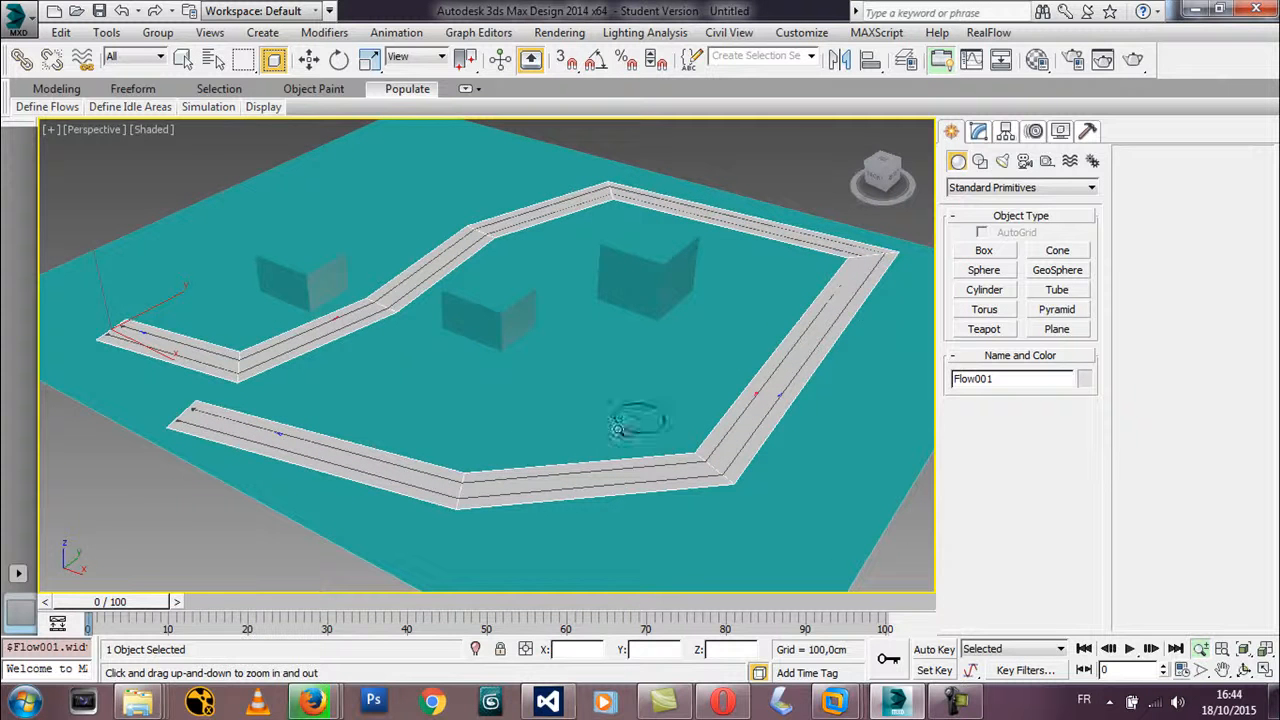
# Review the flow's parameters and try other sample values for the people's positions.
pyautogui.click(978, 132)
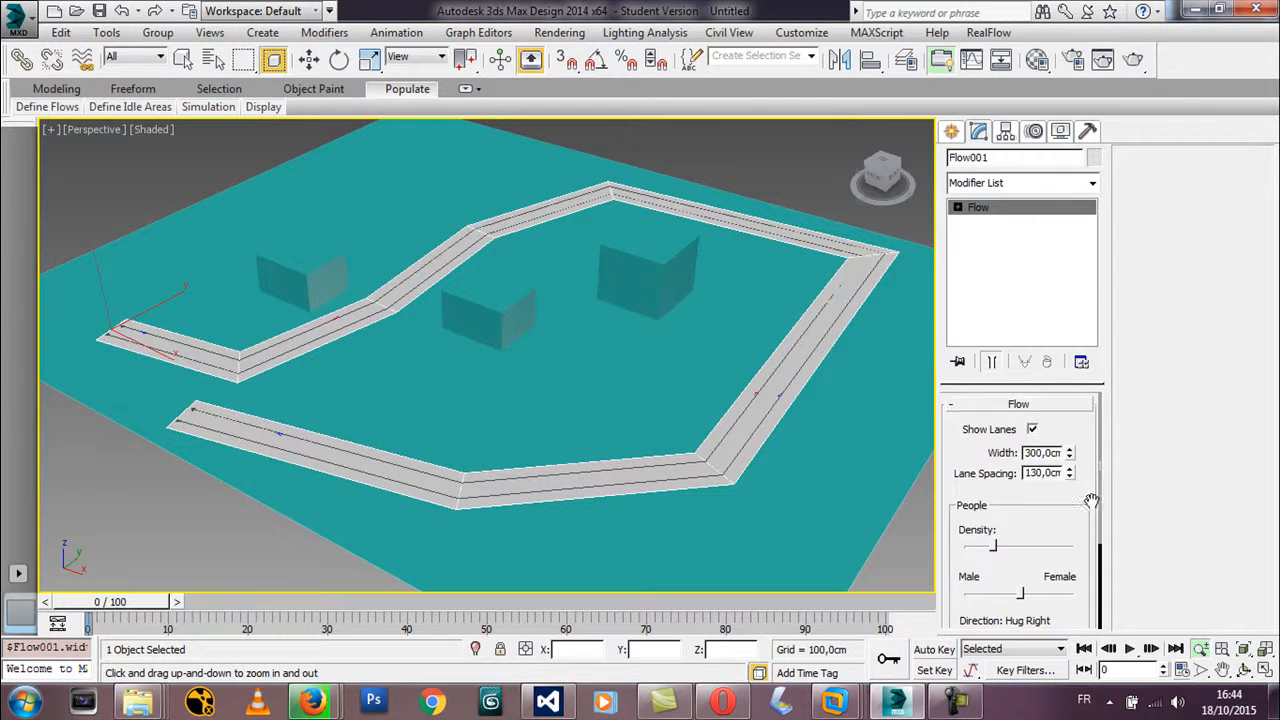
pyautogui.moveTo(1091, 501); pyautogui.dragTo(1115, 225)
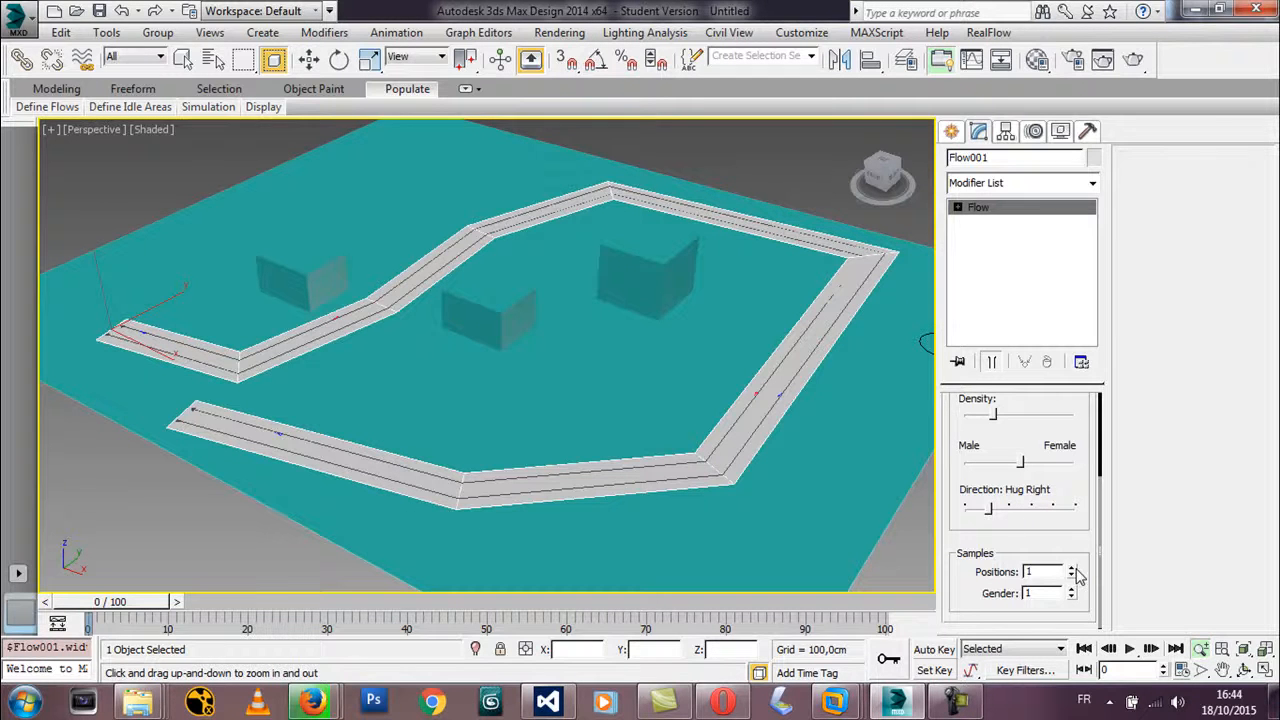
pyautogui.moveTo(1071, 577); pyautogui.dragTo(1068, 503)
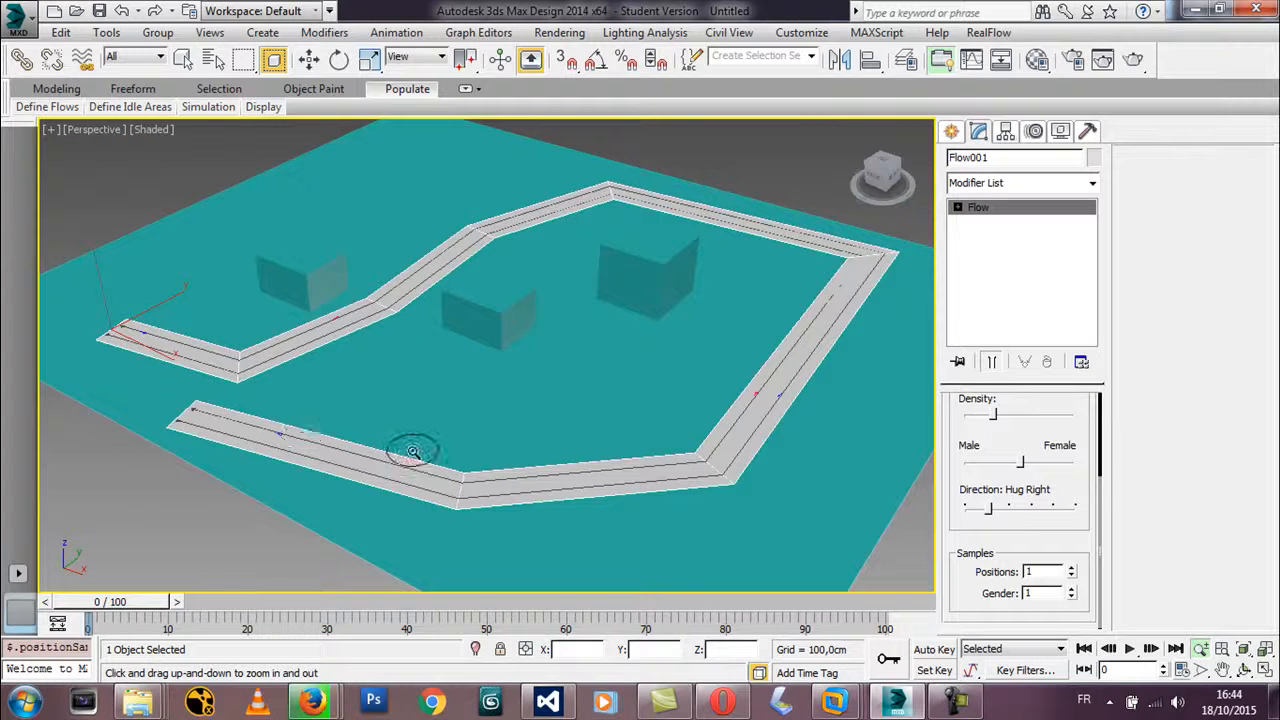
# Create two circle idle areas on the plane, one in front of the middle box and one in front of the larger box.
pyautogui.moveTo(135, 106)
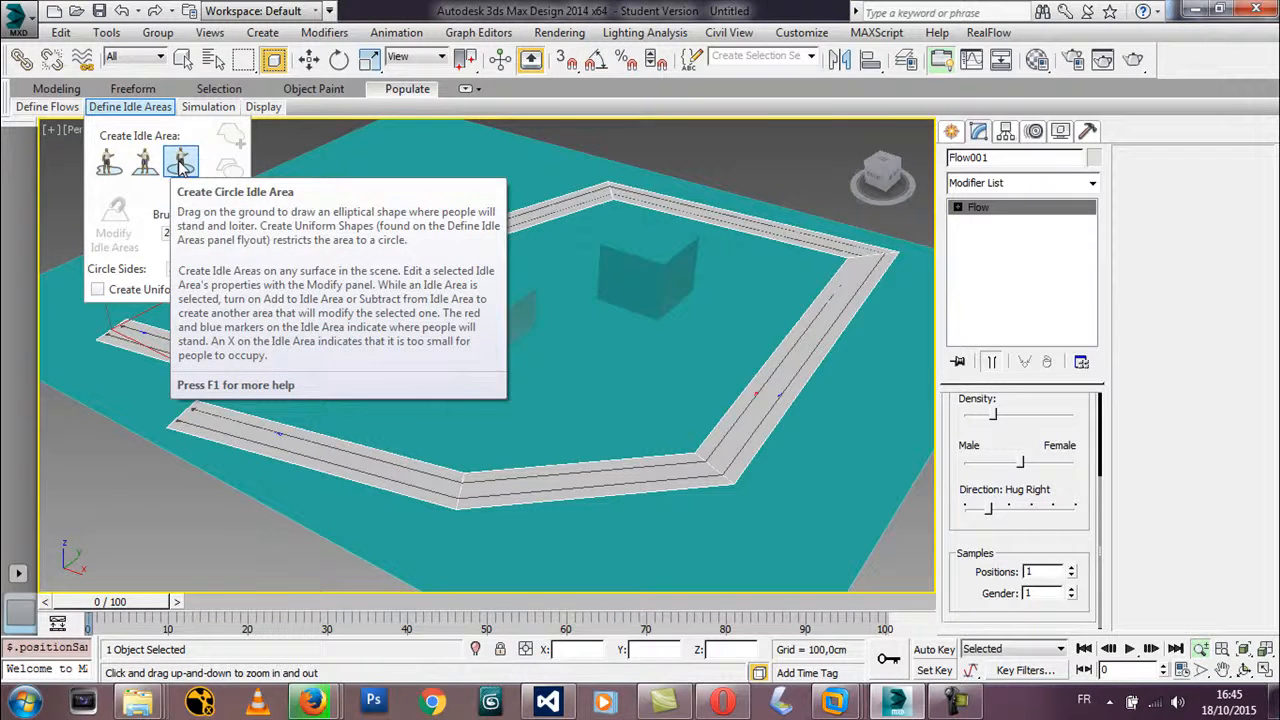
pyautogui.click(181, 163)
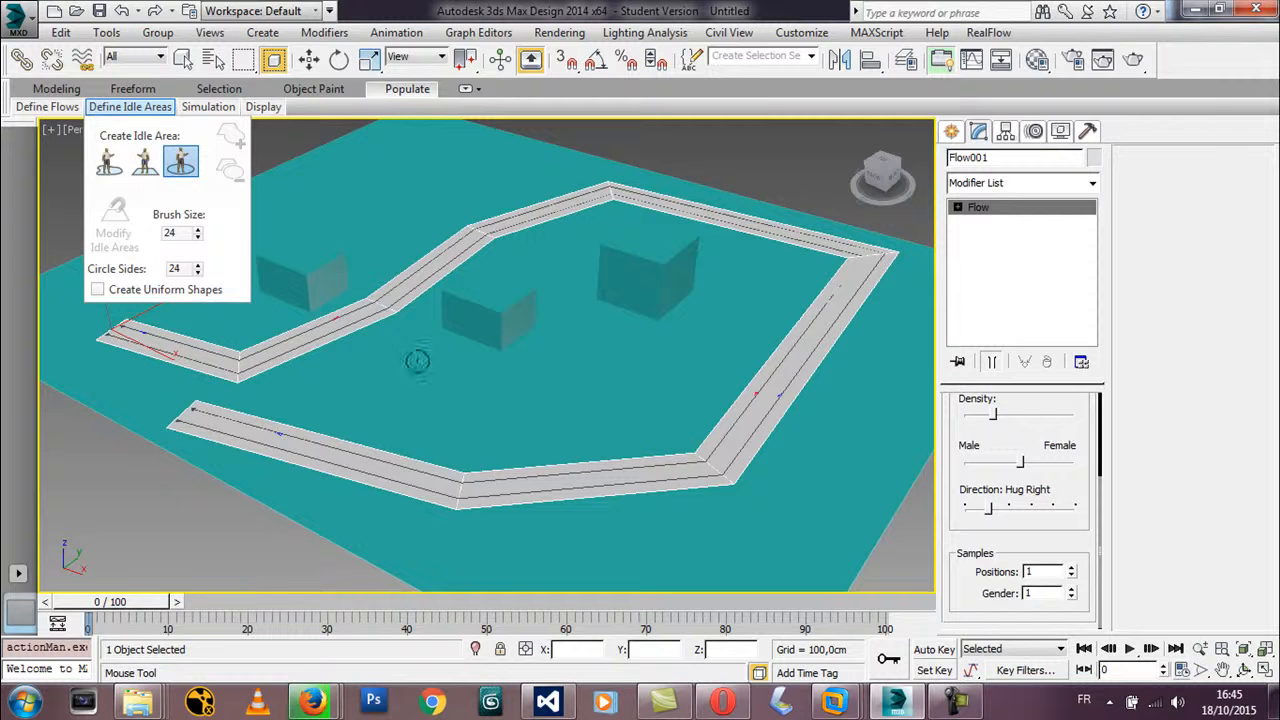
pyautogui.moveTo(391, 354); pyautogui.dragTo(393, 386)
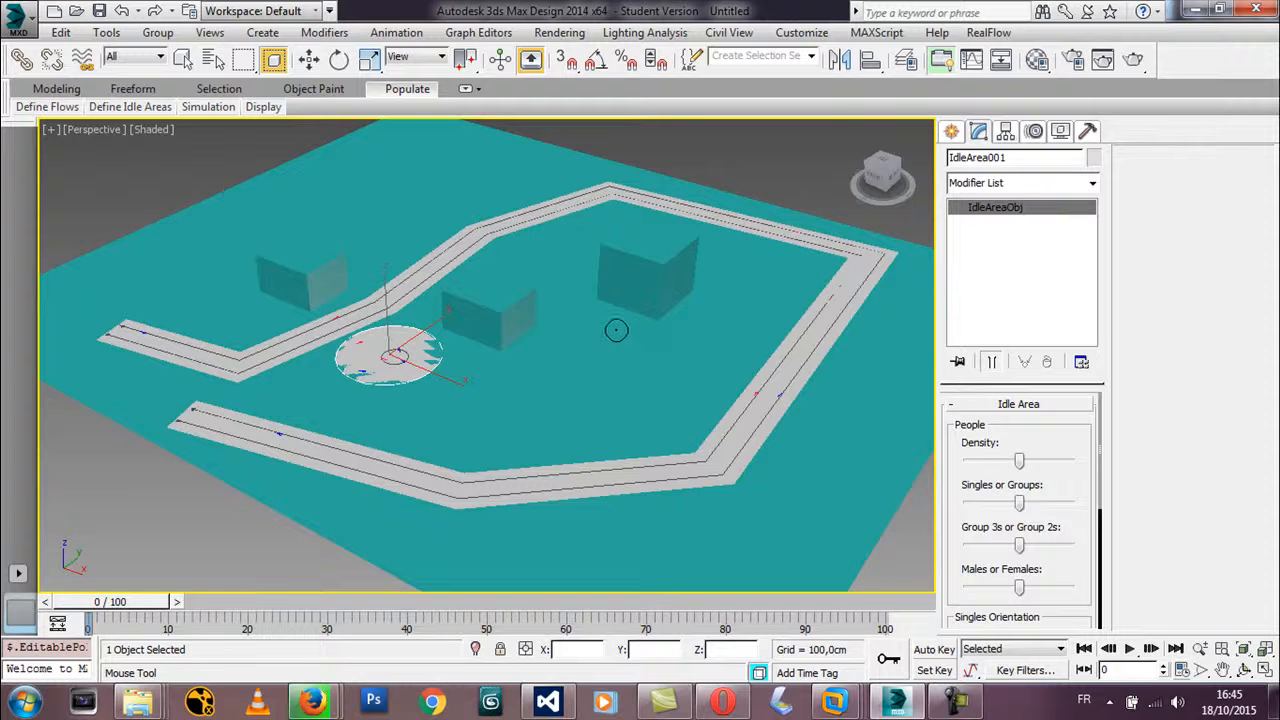
pyautogui.moveTo(614, 336); pyautogui.dragTo(619, 376)
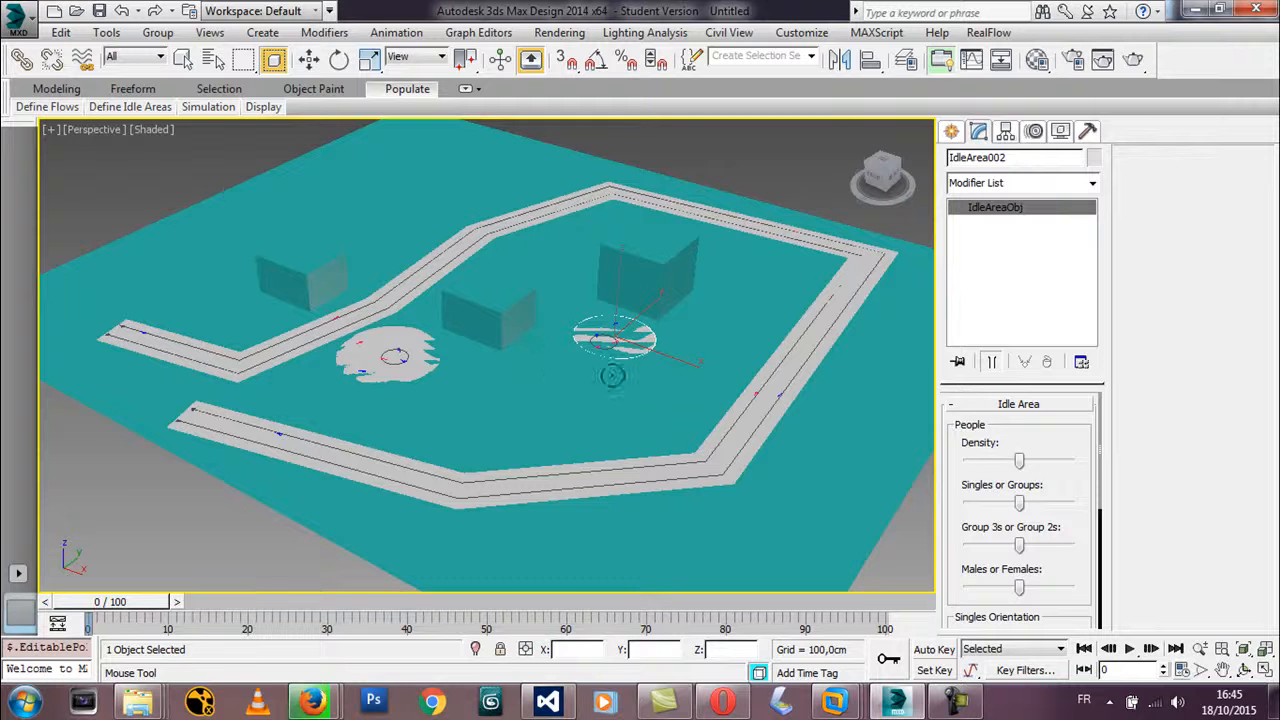
pyautogui.moveTo(614, 332); pyautogui.dragTo(655, 335)
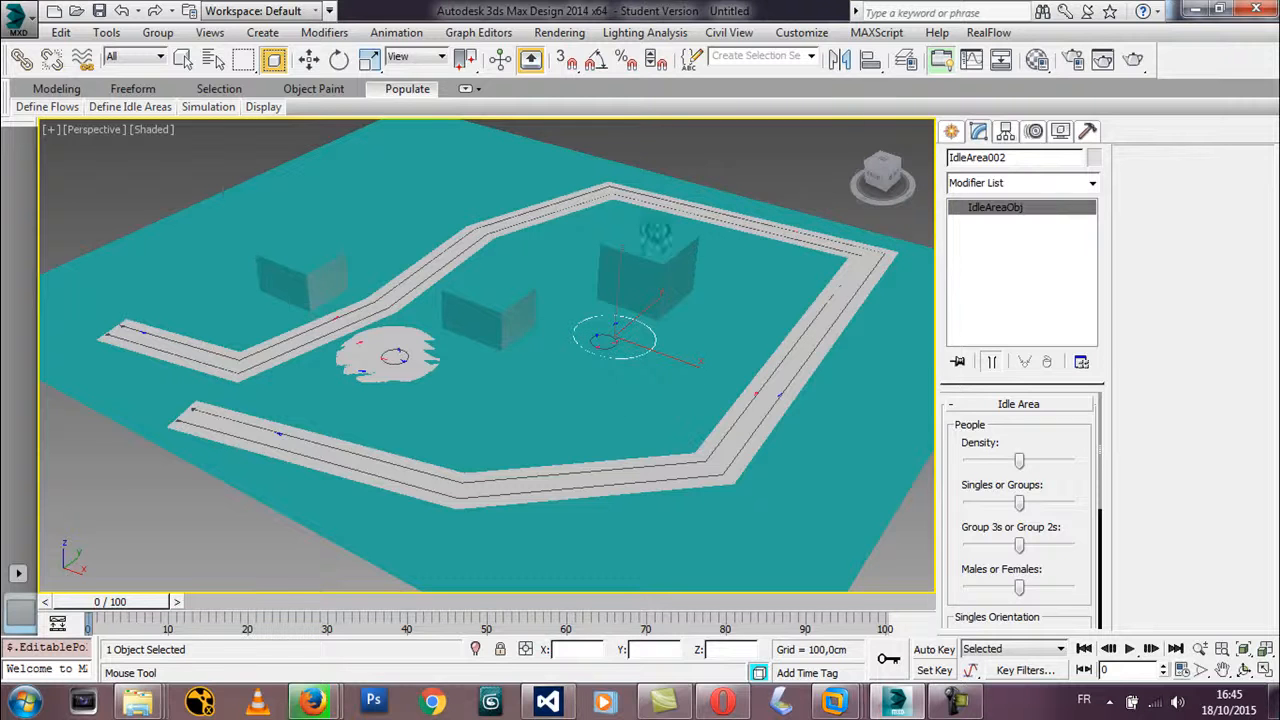
# Move the flow point between the original box and its copy behind the outermost box, to about X -1714 cm, Y 182 cm.
pyautogui.click(184, 61)
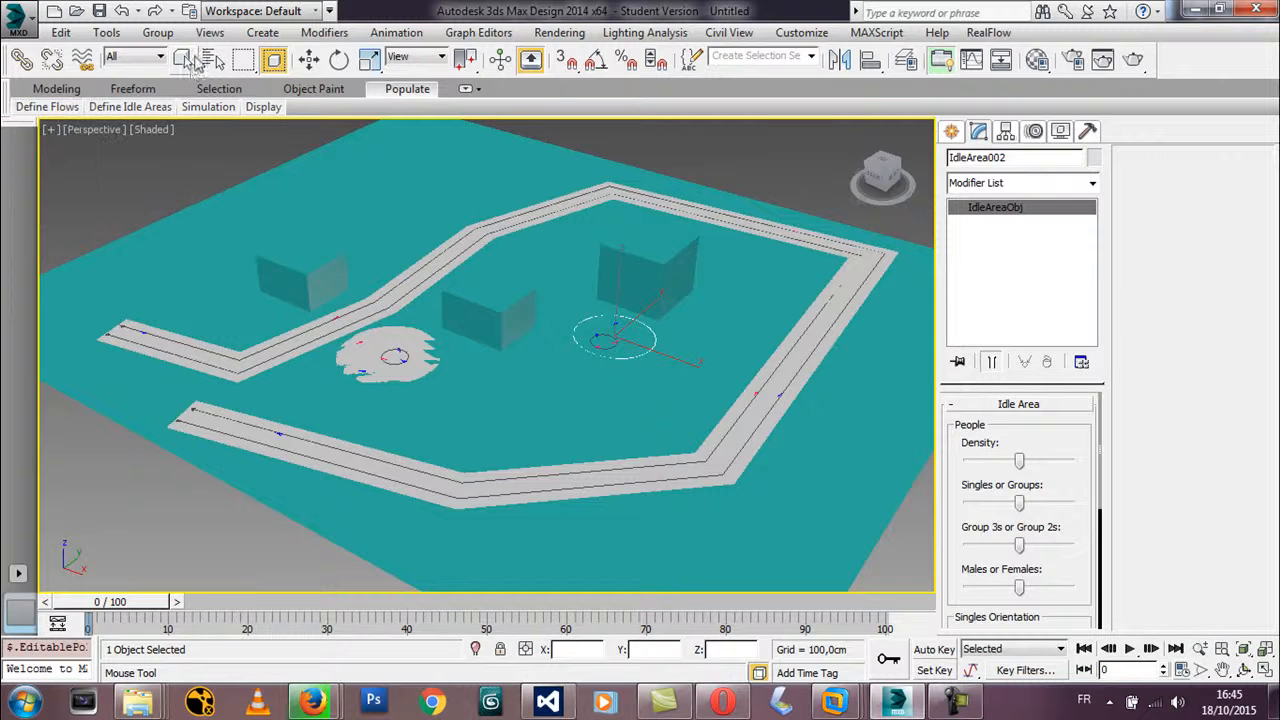
pyautogui.click(271, 366)
pyautogui.click(268, 361)
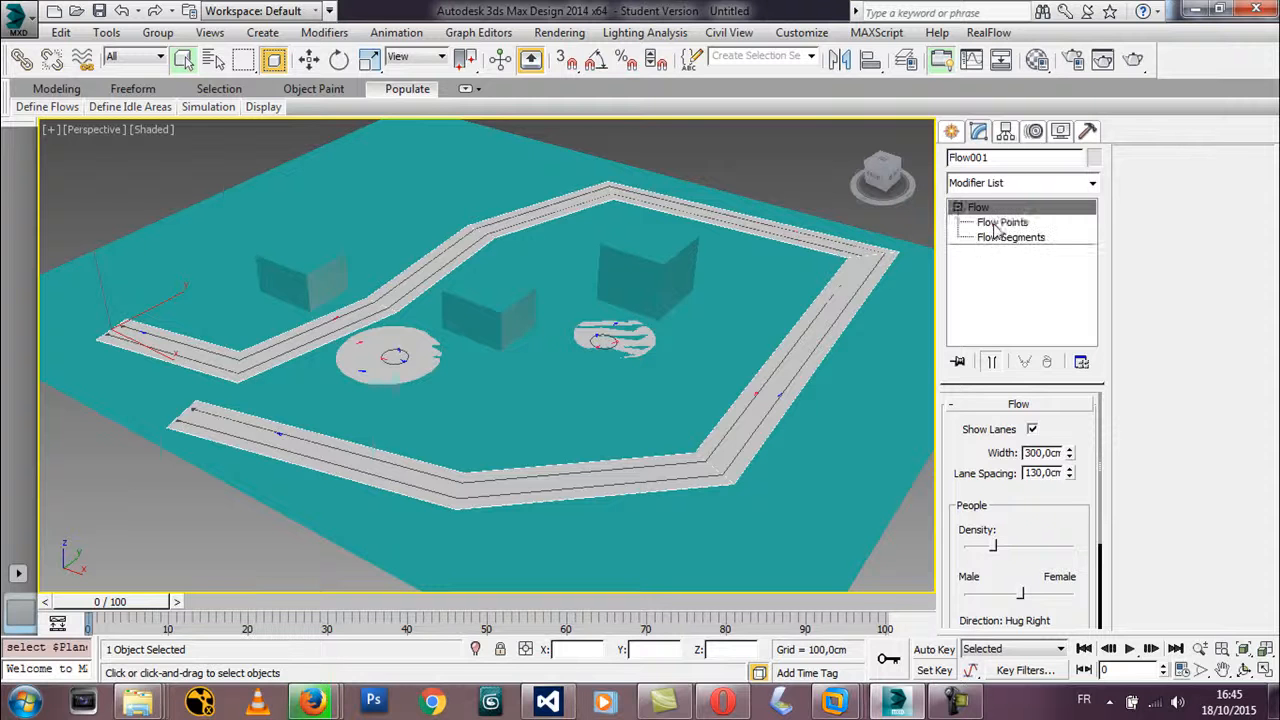
pyautogui.click(998, 223)
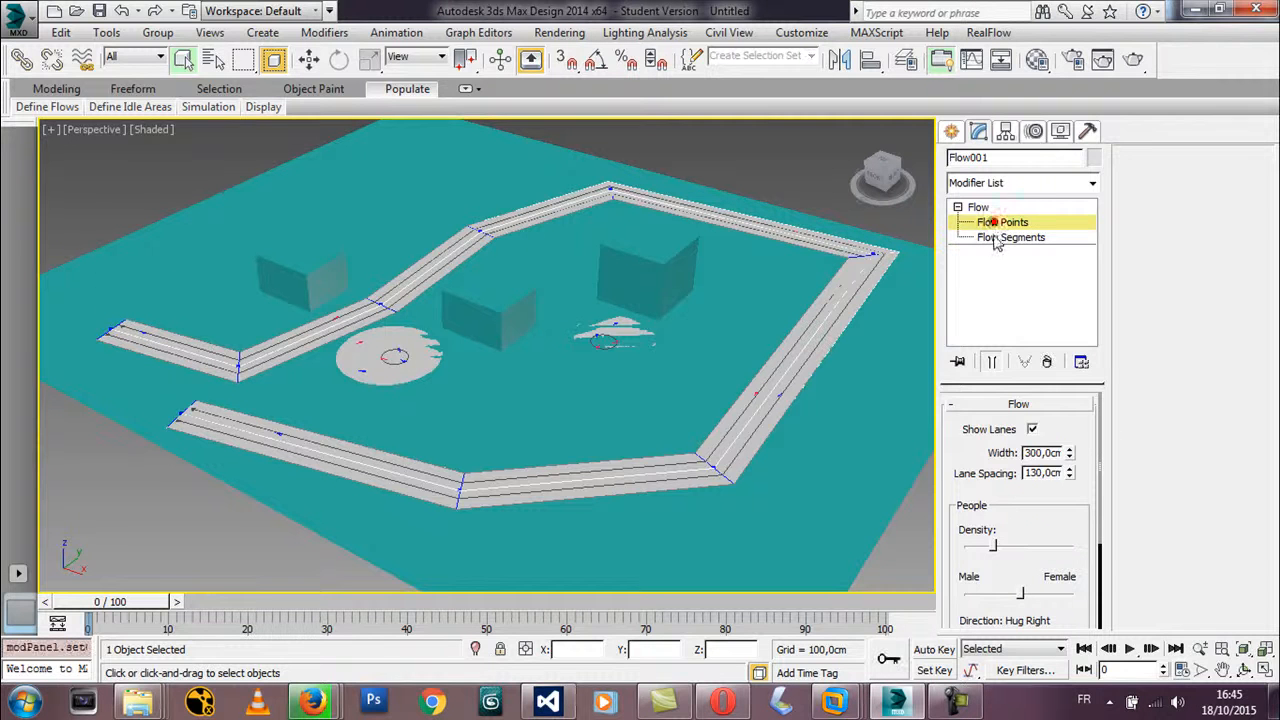
pyautogui.rightClick(378, 310)
pyautogui.click(400, 323)
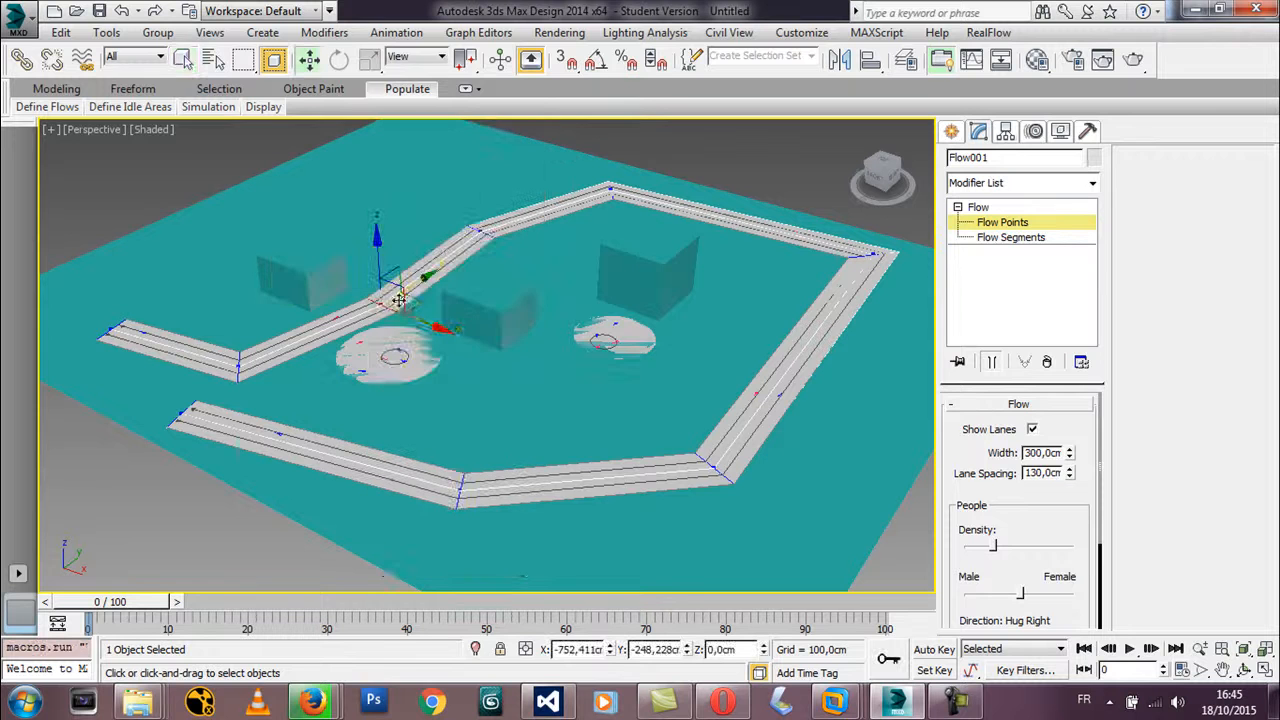
pyautogui.moveTo(421, 301); pyautogui.dragTo(273, 228)
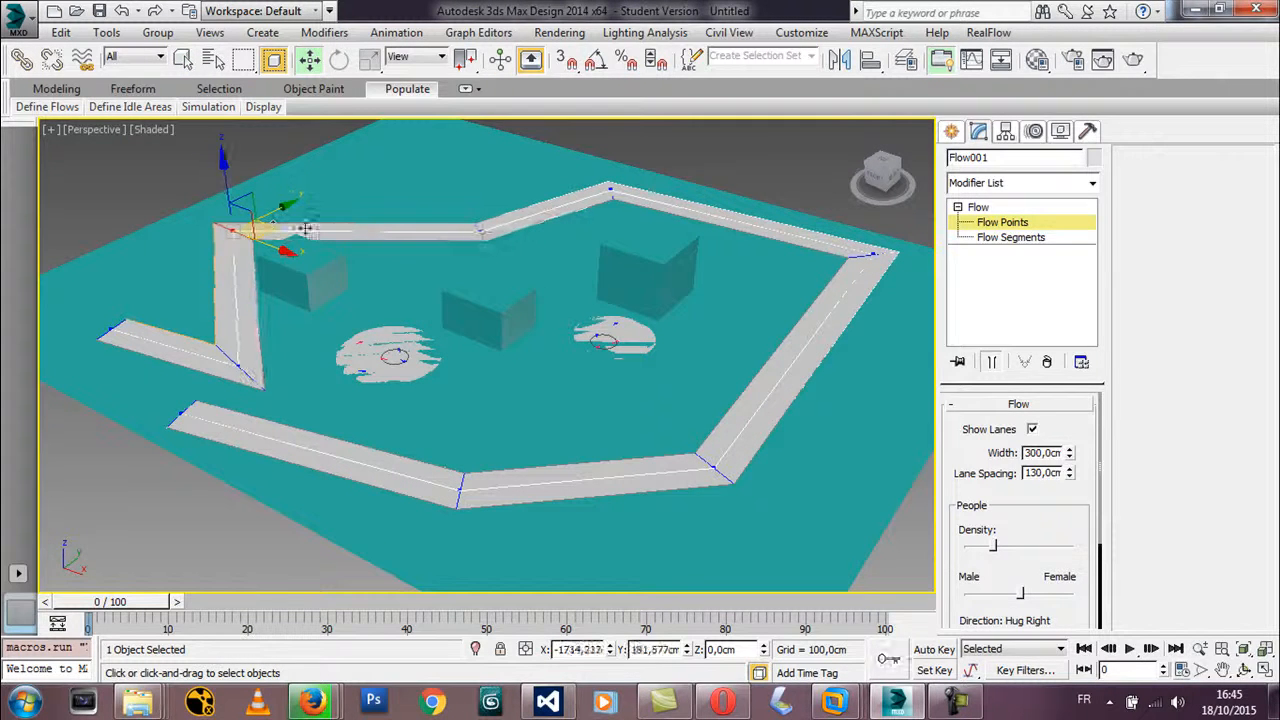
# Move the next flow point to about X -1716 cm, Y 1732 cm, and shift the flow's first two points outward to widen the loop.
pyautogui.moveTo(481, 232); pyautogui.dragTo(450, 178)
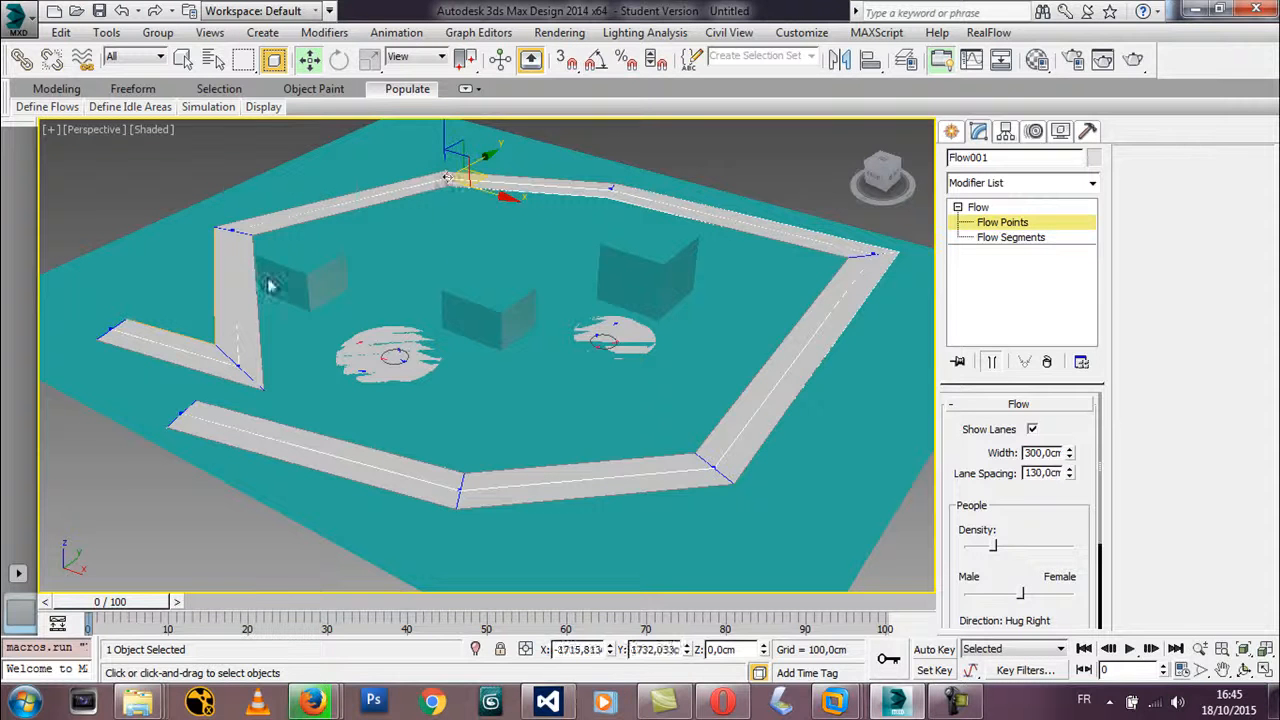
pyautogui.moveTo(238, 367); pyautogui.dragTo(85, 345)
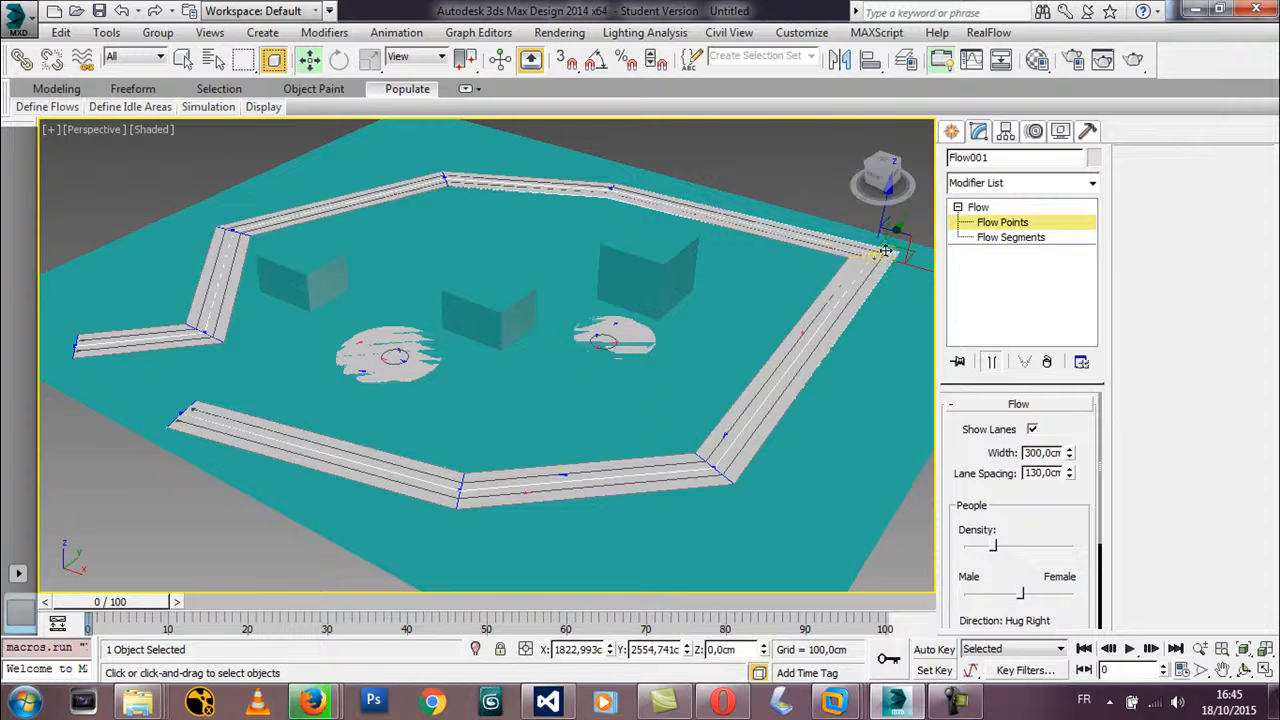
pyautogui.moveTo(873, 253); pyautogui.dragTo(809, 266)
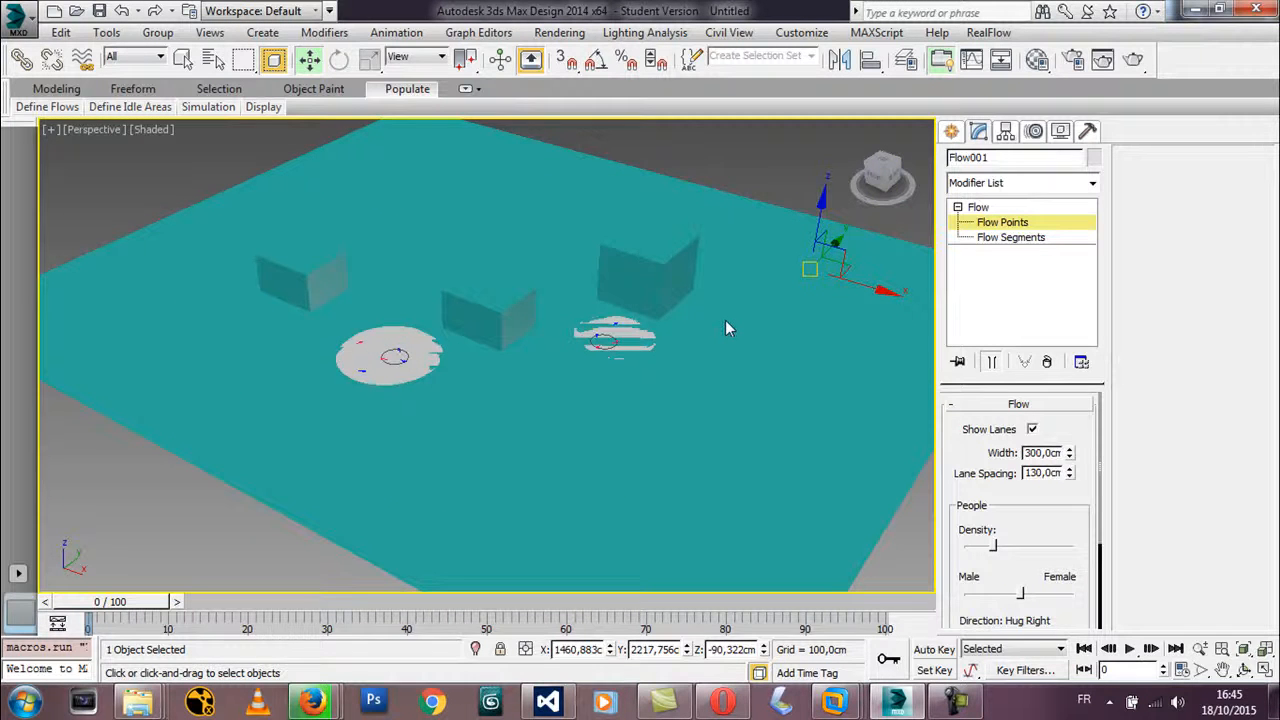
pyautogui.hotkey('ctrl', 'z')
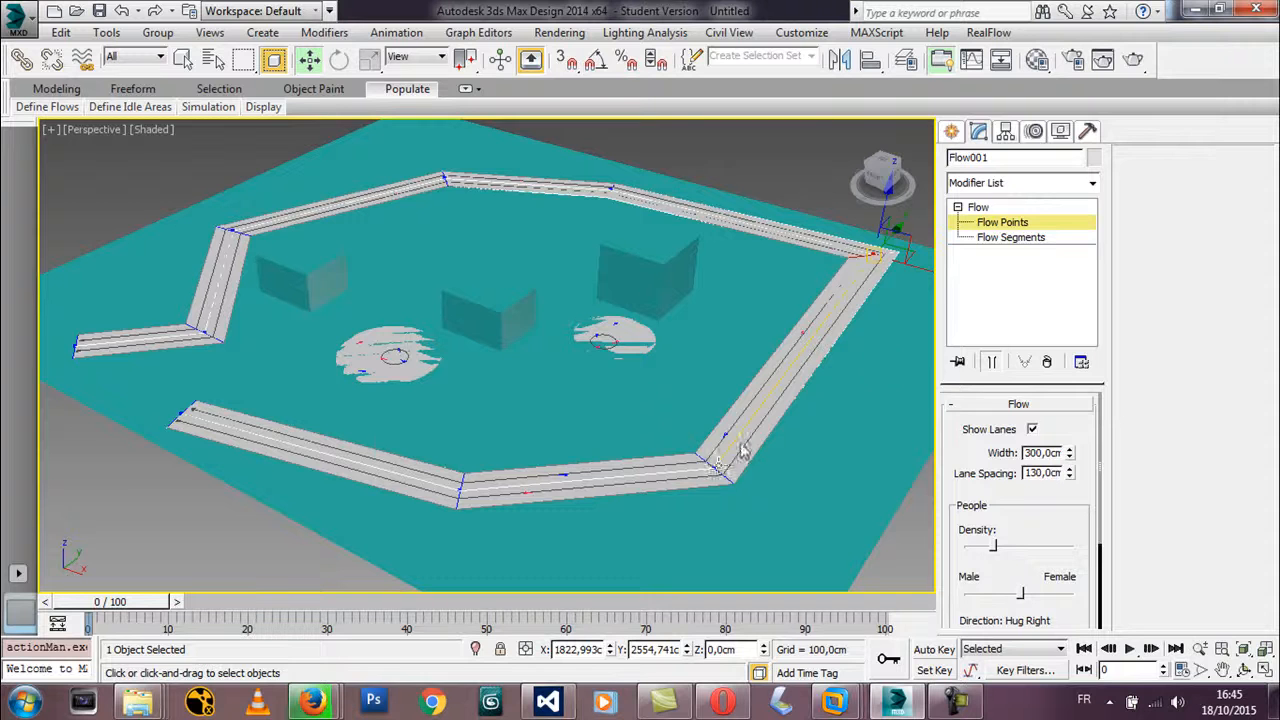
# Move the long flow segment beside the larger box to about X 2003 cm, Y 539 cm.
pyautogui.click(1008, 238)
pyautogui.moveTo(812, 335)
pyautogui.mouseDown()
pyautogui.moveTo(786, 345)
pyautogui.moveTo(808, 305)
pyautogui.moveTo(760, 310)
pyautogui.moveTo(780, 286)
pyautogui.moveTo(791, 294)
pyautogui.moveTo(775, 303)
pyautogui.moveTo(805, 375)
pyautogui.moveTo(783, 195)
pyautogui.moveTo(805, 365)
pyautogui.moveTo(755, 315)
pyautogui.moveTo(810, 345)
pyautogui.mouseUp()
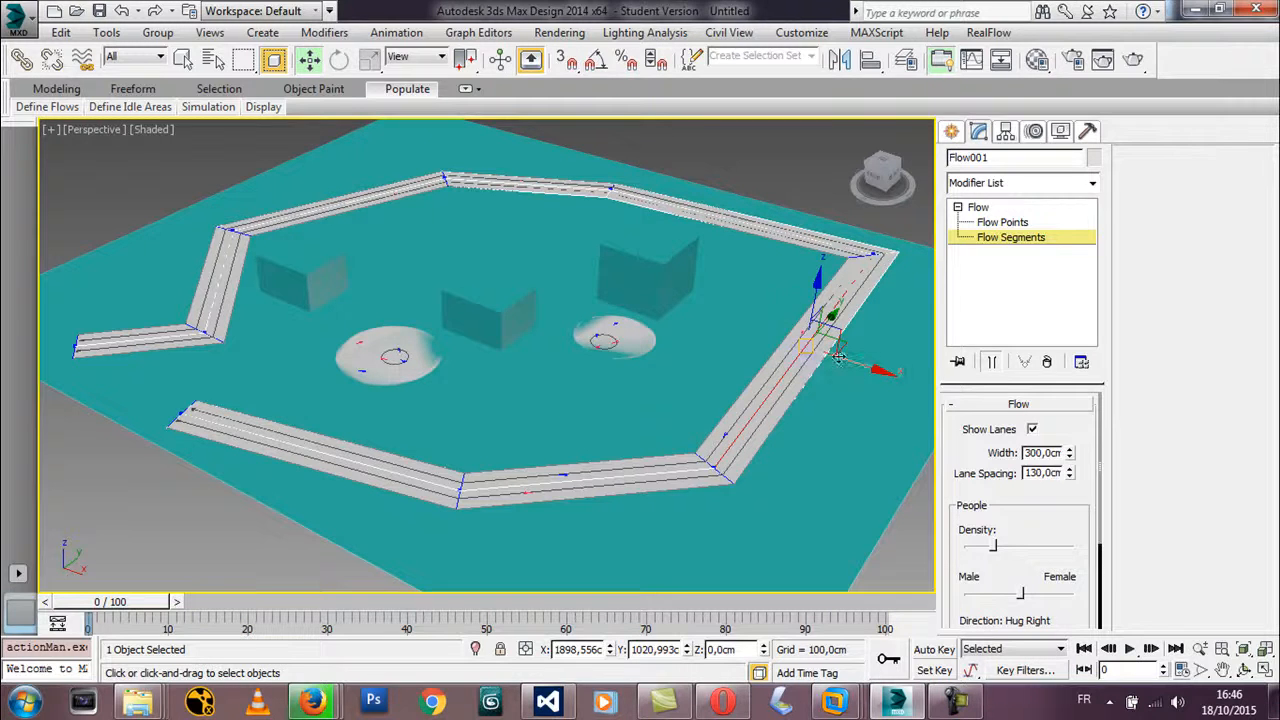
pyautogui.moveTo(870, 368); pyautogui.dragTo(810, 373)
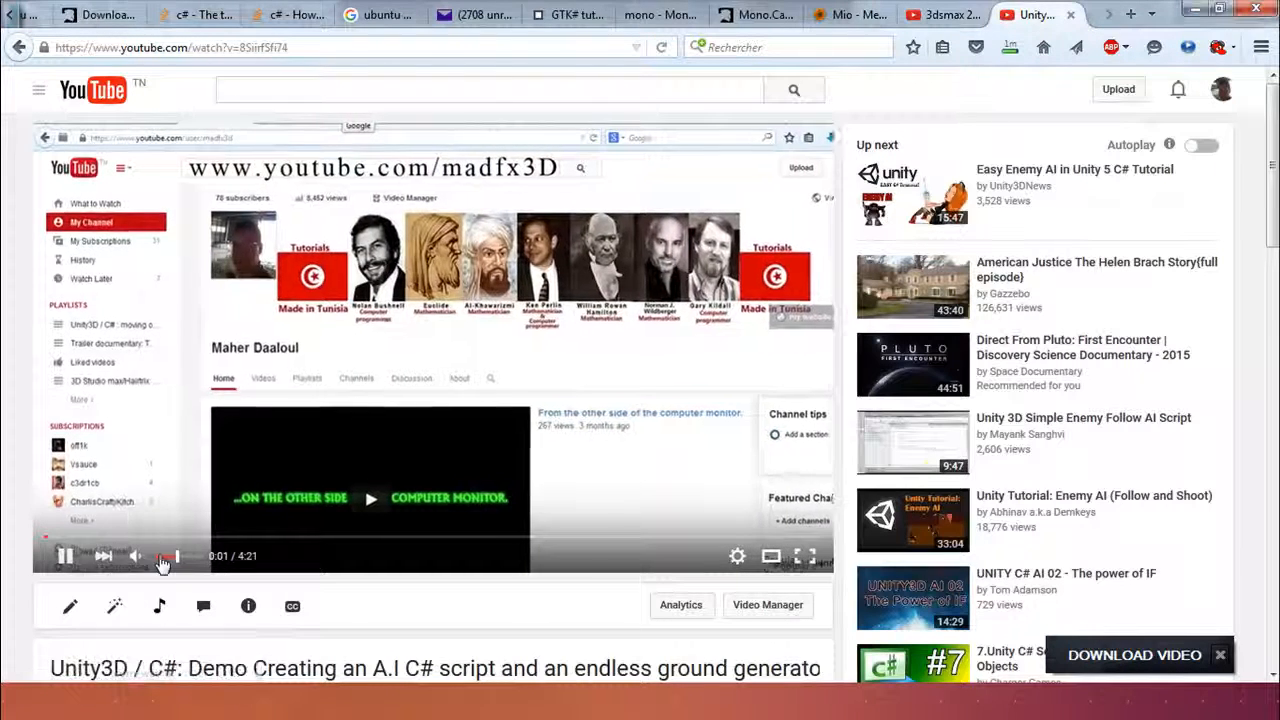
# Mute and watch part of the Unity A.I. demo video in the browser, pause it, and return to 3ds Max.
pyautogui.moveTo(165, 561); pyautogui.dragTo(152, 563)
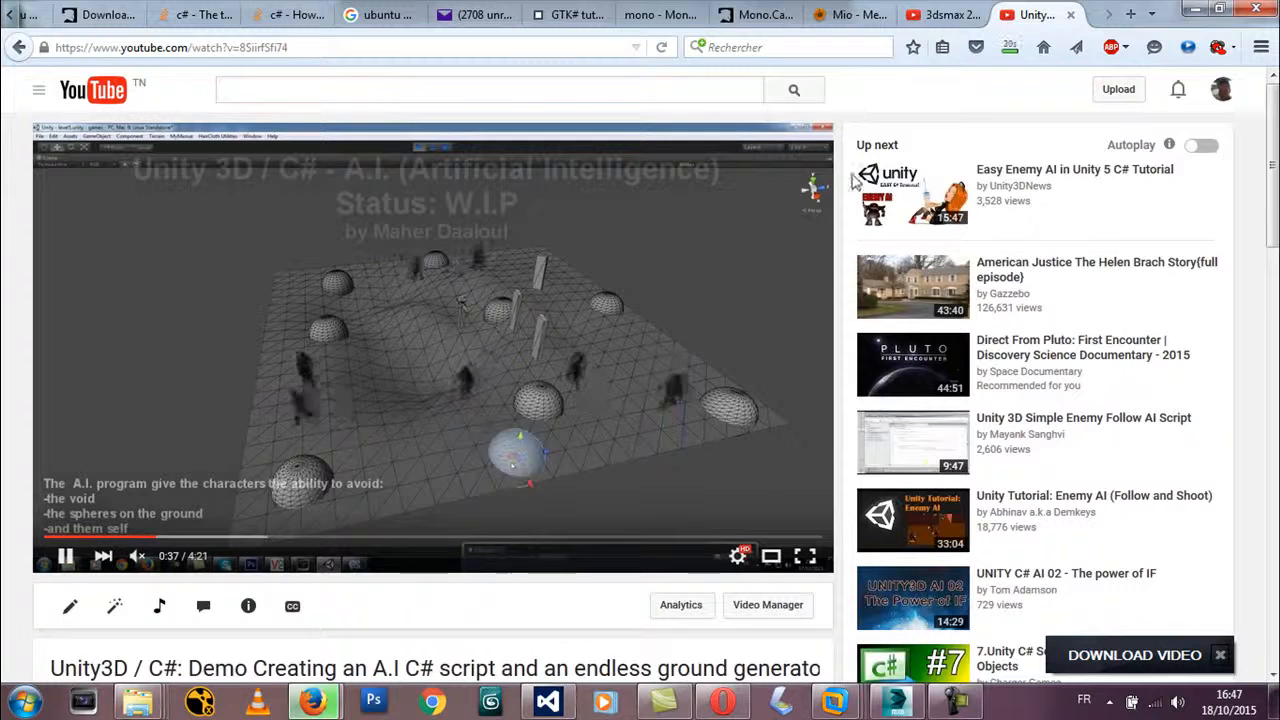
pyautogui.click(66, 560)
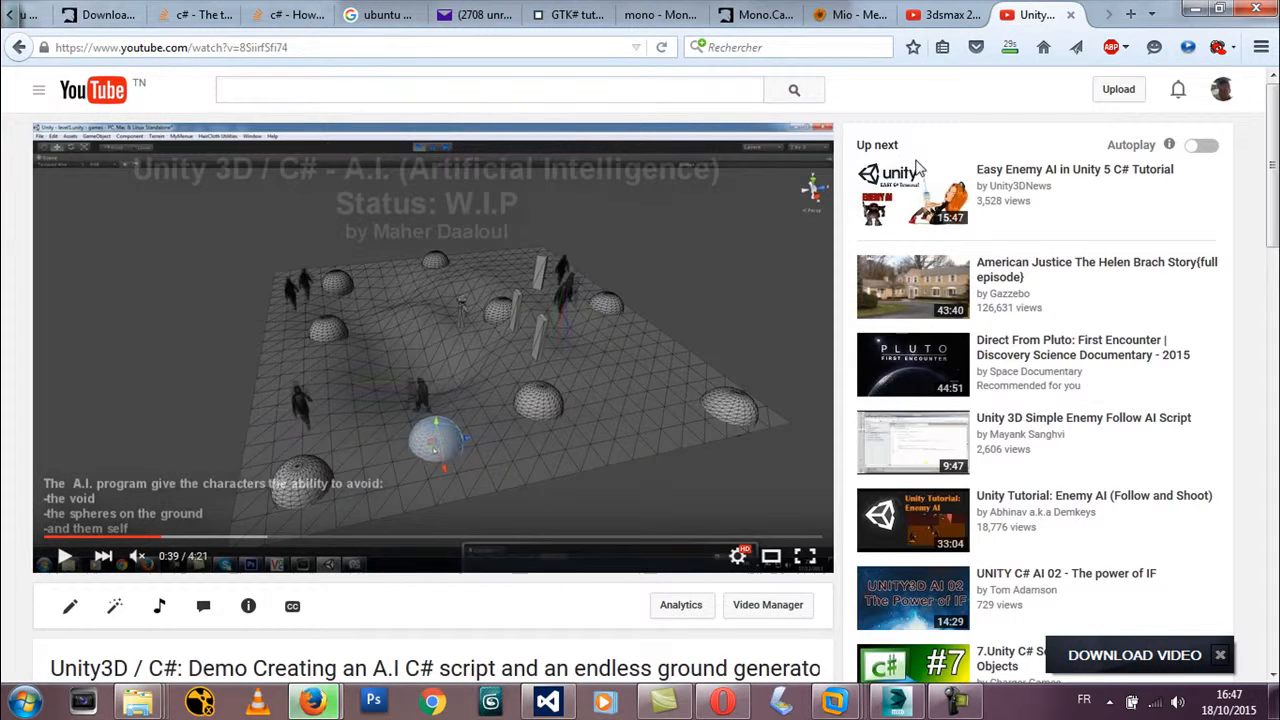
pyautogui.click(1195, 14)
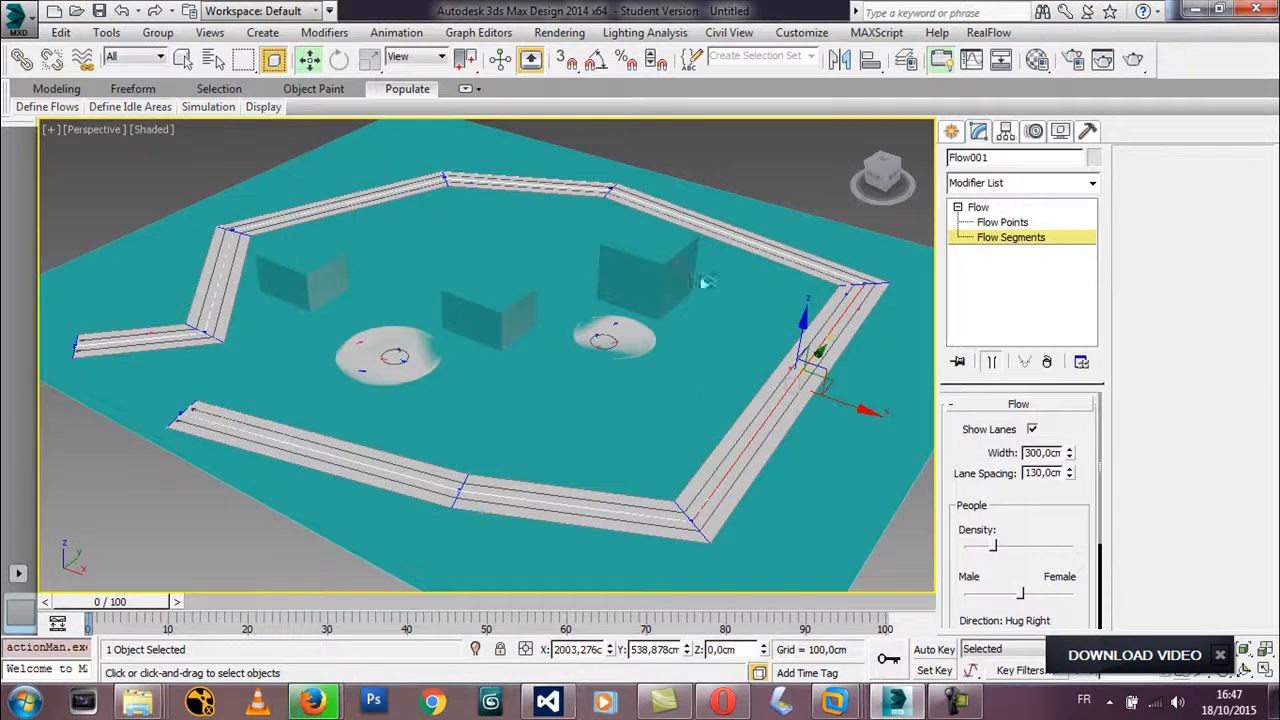
# Return to editing the flow as a whole and run the Populate simulation for 300 frames.
pyautogui.click(977, 208)
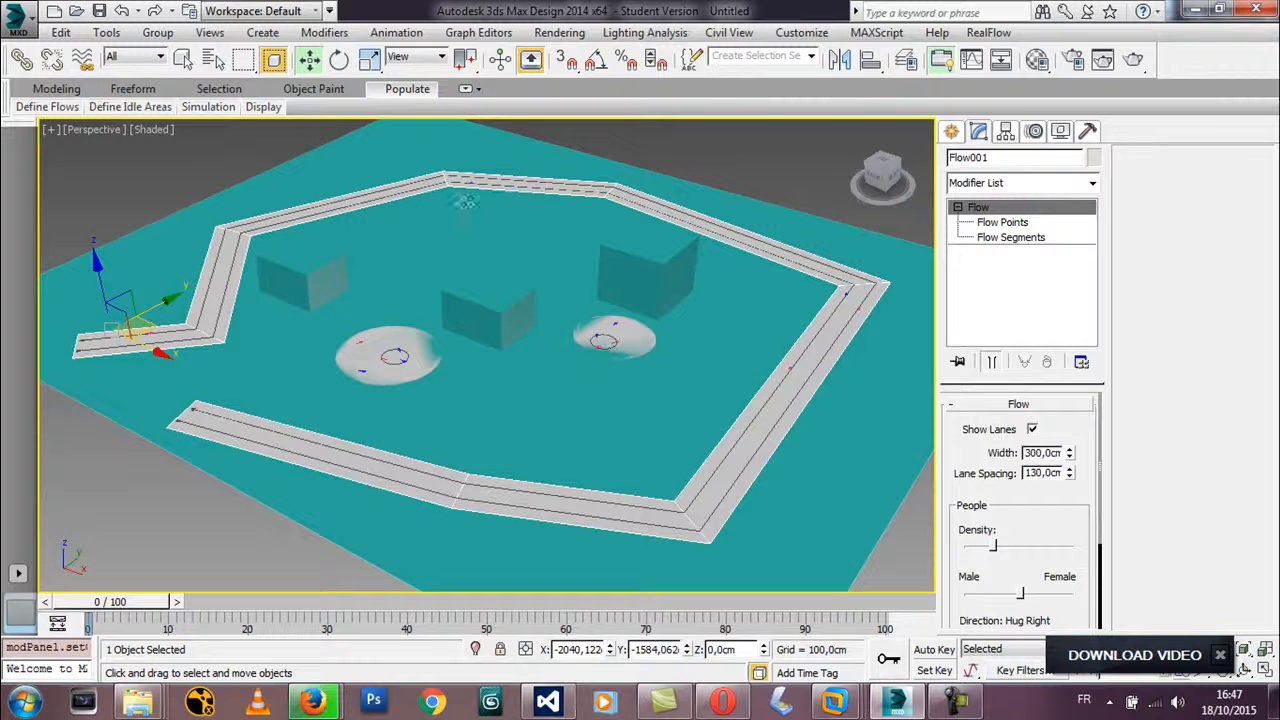
pyautogui.click(208, 106)
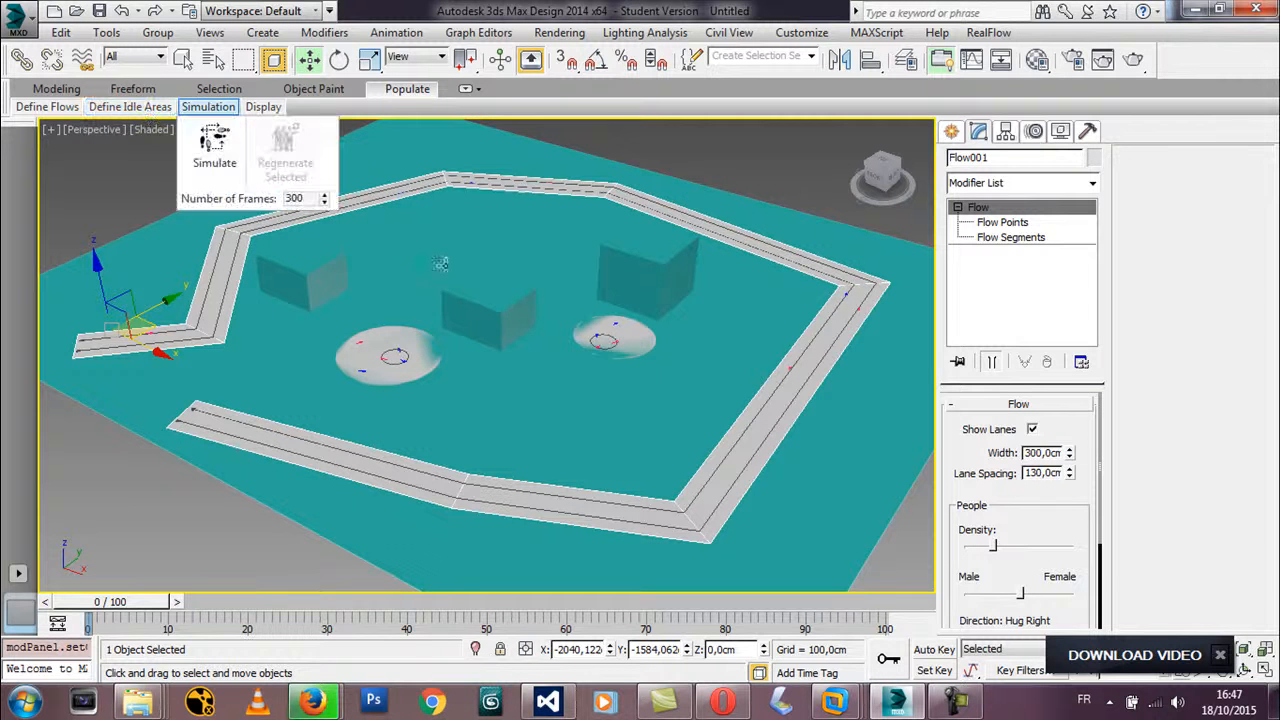
pyautogui.moveTo(207, 114)
pyautogui.click(210, 150)
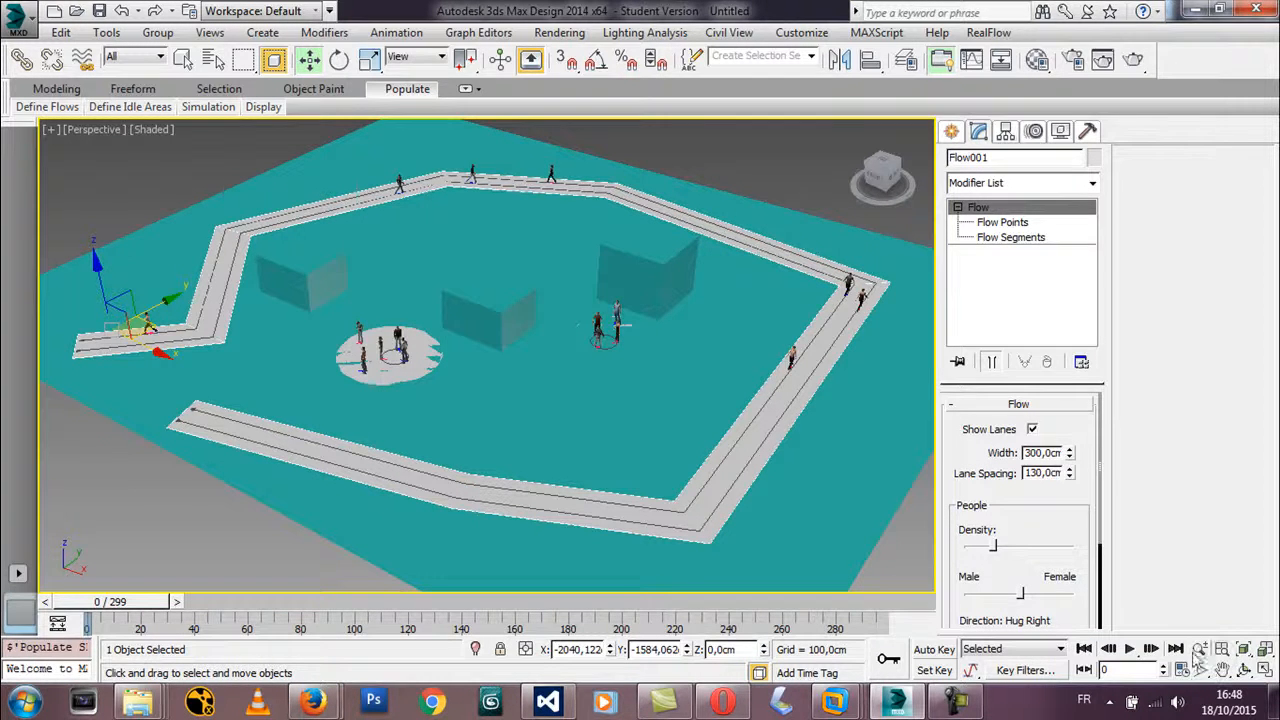
# Scrub through the simulated frames and examine the people standing in the idle area in front of the middle box.
pyautogui.click(1200, 649)
pyautogui.moveTo(404, 438); pyautogui.dragTo(533, 366)
pyautogui.moveTo(424, 339); pyautogui.dragTo(567, 365, button='middle')
pyautogui.moveTo(172, 358); pyautogui.dragTo(487, 344, button='middle')
pyautogui.moveTo(632, 312); pyautogui.dragTo(569, 413)
pyautogui.moveTo(128, 603); pyautogui.dragTo(990, 552)
pyautogui.moveTo(855, 598); pyautogui.dragTo(293, 558)
pyautogui.moveTo(448, 423); pyautogui.dragTo(525, 500)
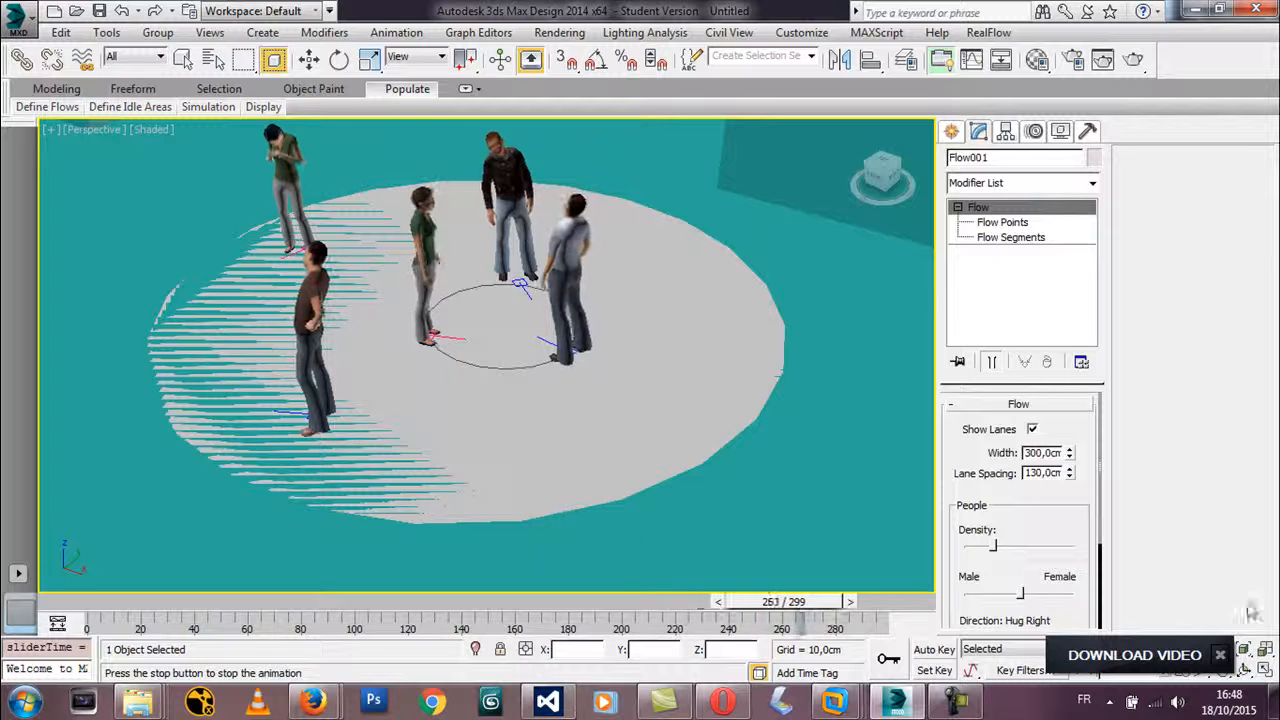
# Examine the animated pedestrians walking along the flow segment beside the larger box while the animation plays.
pyautogui.keyDown('alt'); pyautogui.moveTo(560, 458); pyautogui.dragTo(566, 471, button='middle'); pyautogui.keyUp('alt')
pyautogui.scroll(-5, 454, 343)
pyautogui.scroll(-4, 468, 361)
pyautogui.moveTo(506, 424); pyautogui.dragTo(265, 380, button='middle')
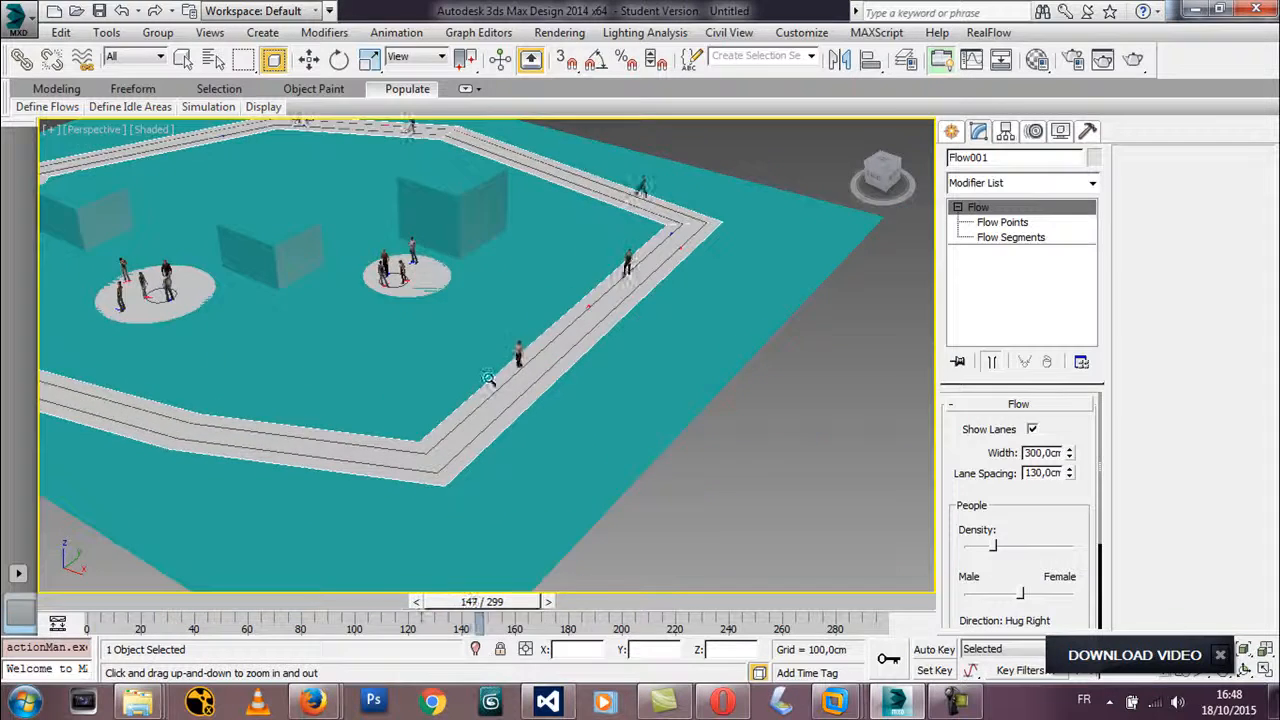
pyautogui.scroll(7, 518, 388)
pyautogui.moveTo(532, 336); pyautogui.dragTo(630, 360, button='middle')
pyautogui.scroll(-3, 470, 398)
pyautogui.scroll(-5, 452, 366)
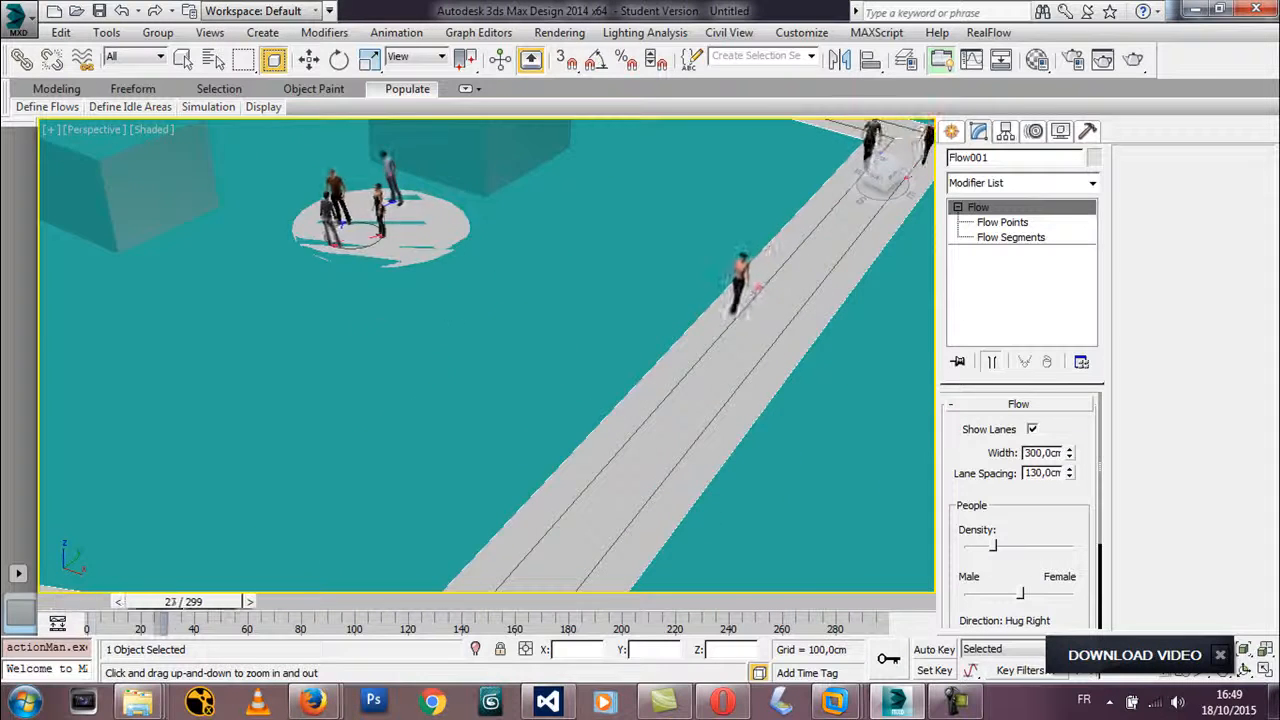
# Examine the playing crowd from a low angle, from the groups in both idle areas to the flow's open ends.
pyautogui.moveTo(412, 360); pyautogui.dragTo(583, 454, button='middle')
pyautogui.keyDown('alt'); pyautogui.moveTo(486, 434); pyautogui.dragTo(493, 363, button='middle'); pyautogui.keyUp('alt')
pyautogui.scroll(1, 420, 401)
pyautogui.scroll(3, 418, 396)
pyautogui.moveTo(440, 292); pyautogui.dragTo(496, 362, button='middle')
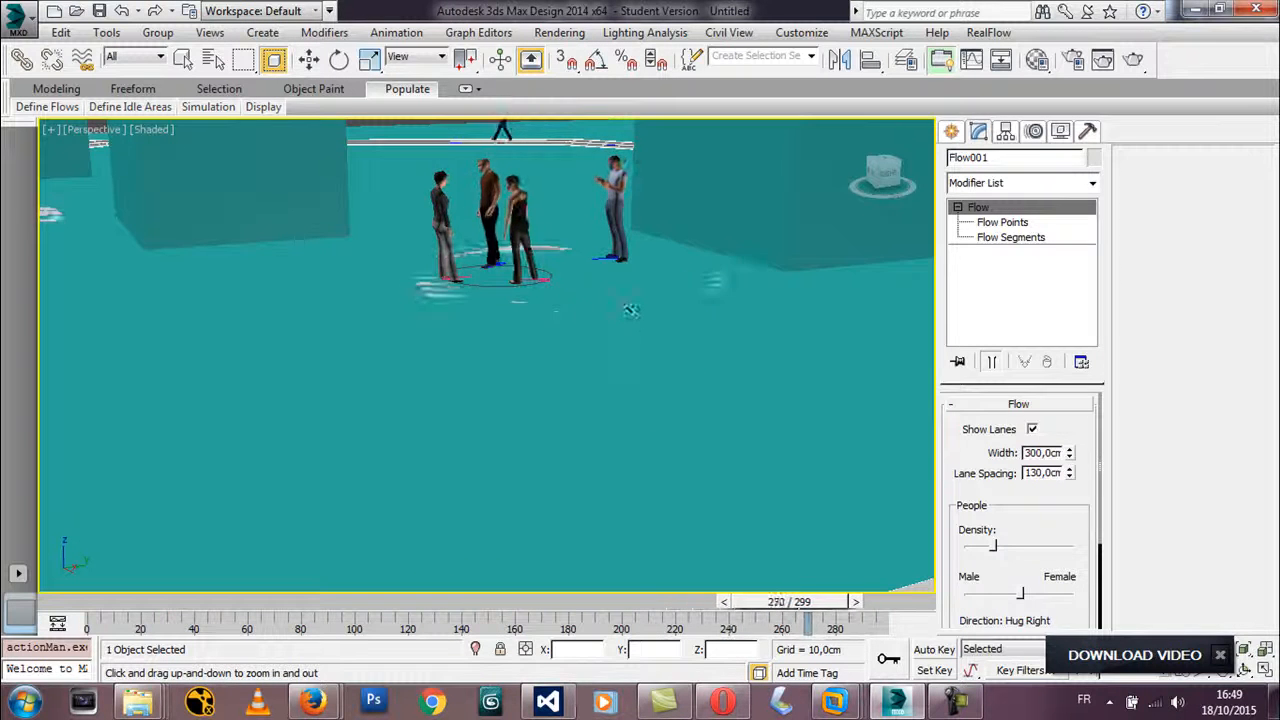
pyautogui.hotkey('ctrl', 'r')
pyautogui.moveTo(480, 366); pyautogui.dragTo(469, 313)
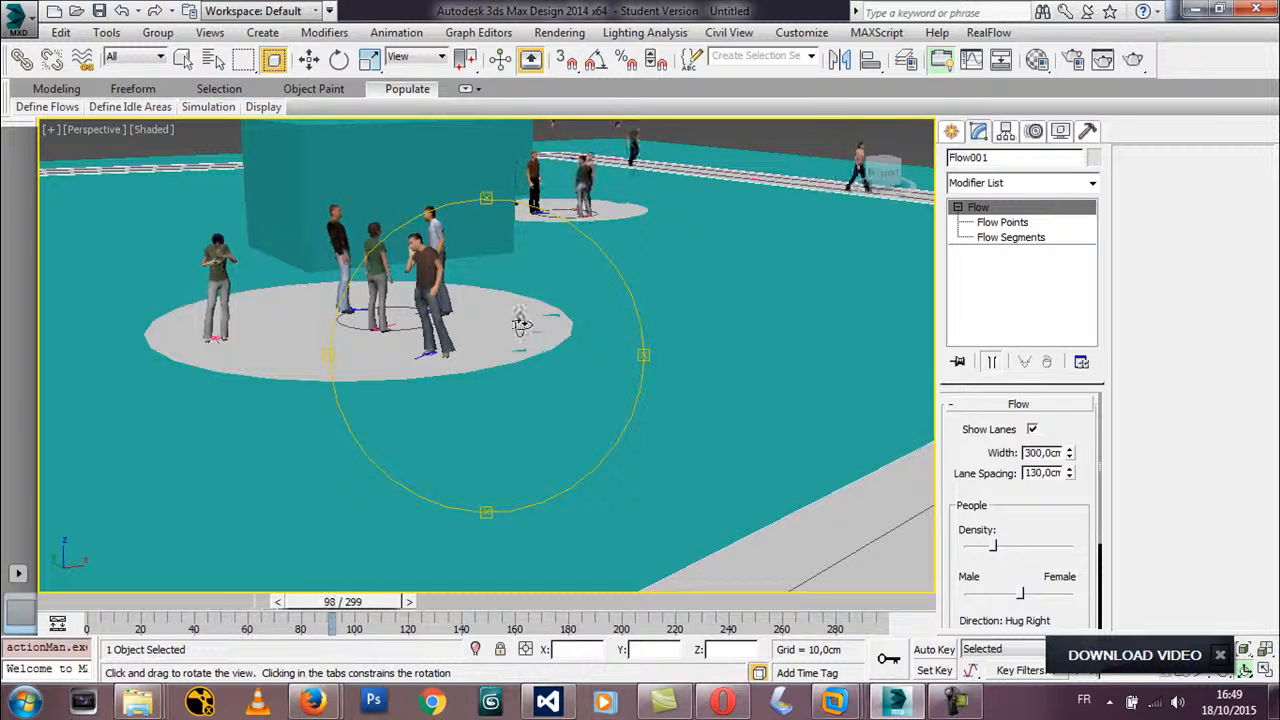
pyautogui.scroll(-4, 508, 333)
pyautogui.moveTo(517, 354); pyautogui.dragTo(272, 397, button='middle')
pyautogui.moveTo(461, 331); pyautogui.dragTo(502, 302, button='middle')
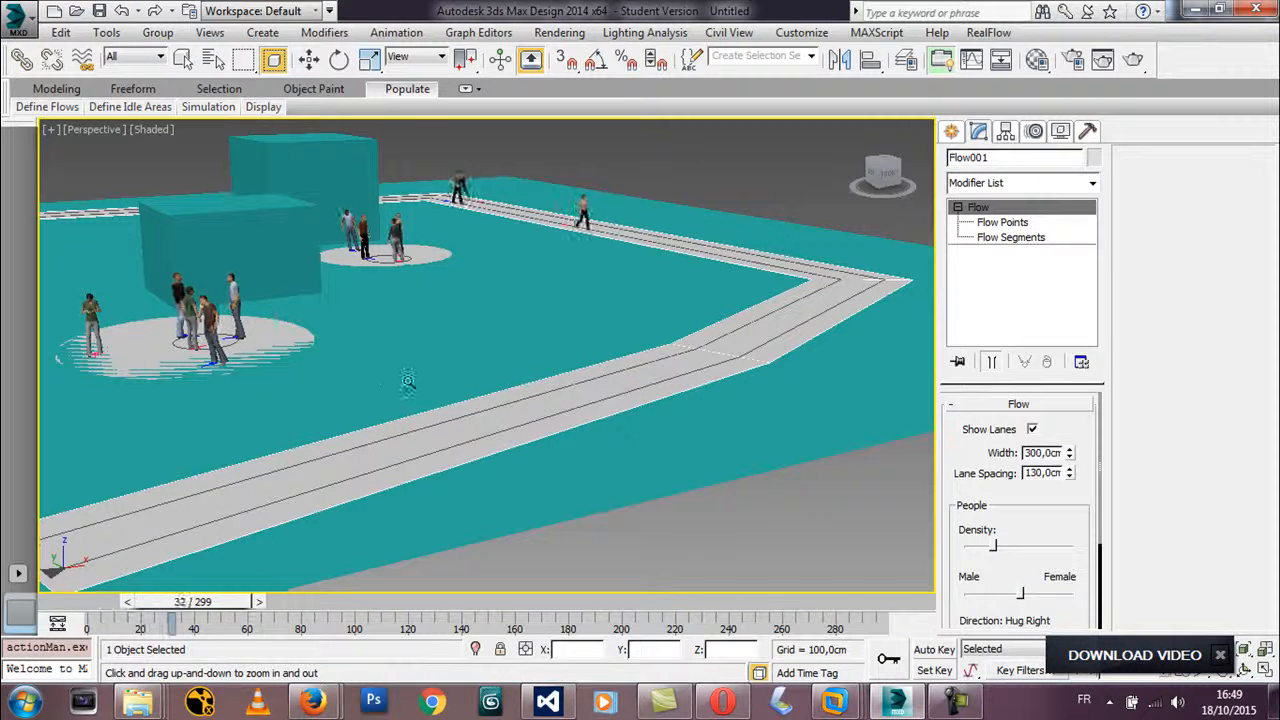
pyautogui.scroll(-3, 486, 440)
pyautogui.moveTo(486, 443); pyautogui.dragTo(725, 374, button='middle')
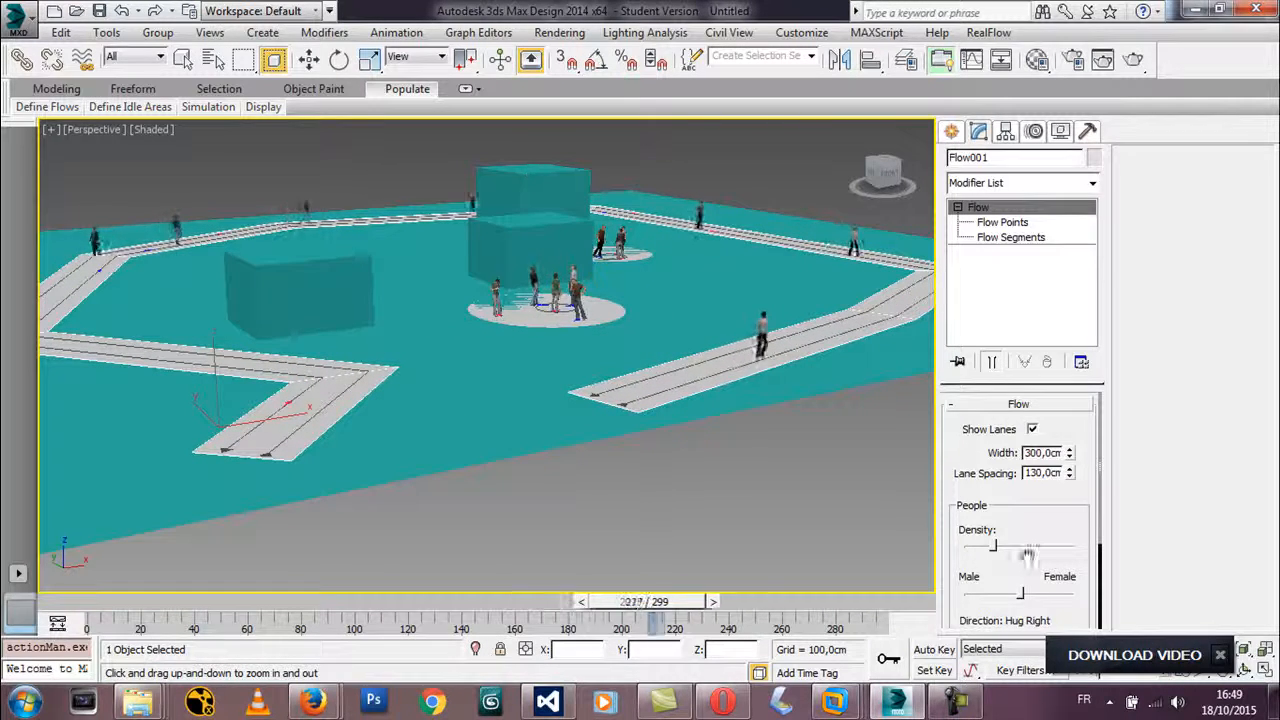
# Stop the crowd animation playback with the whole ground plane, boxes and flow in view.
pyautogui.click(1244, 670)
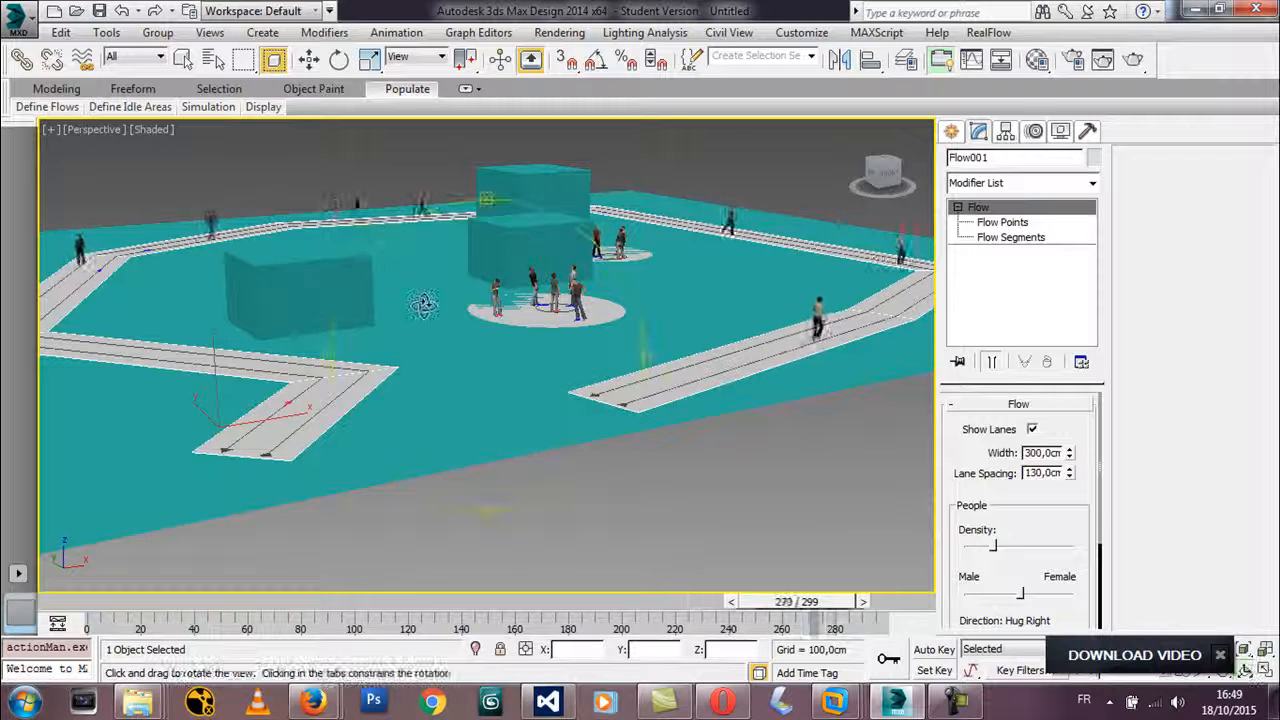
pyautogui.click(1220, 655)
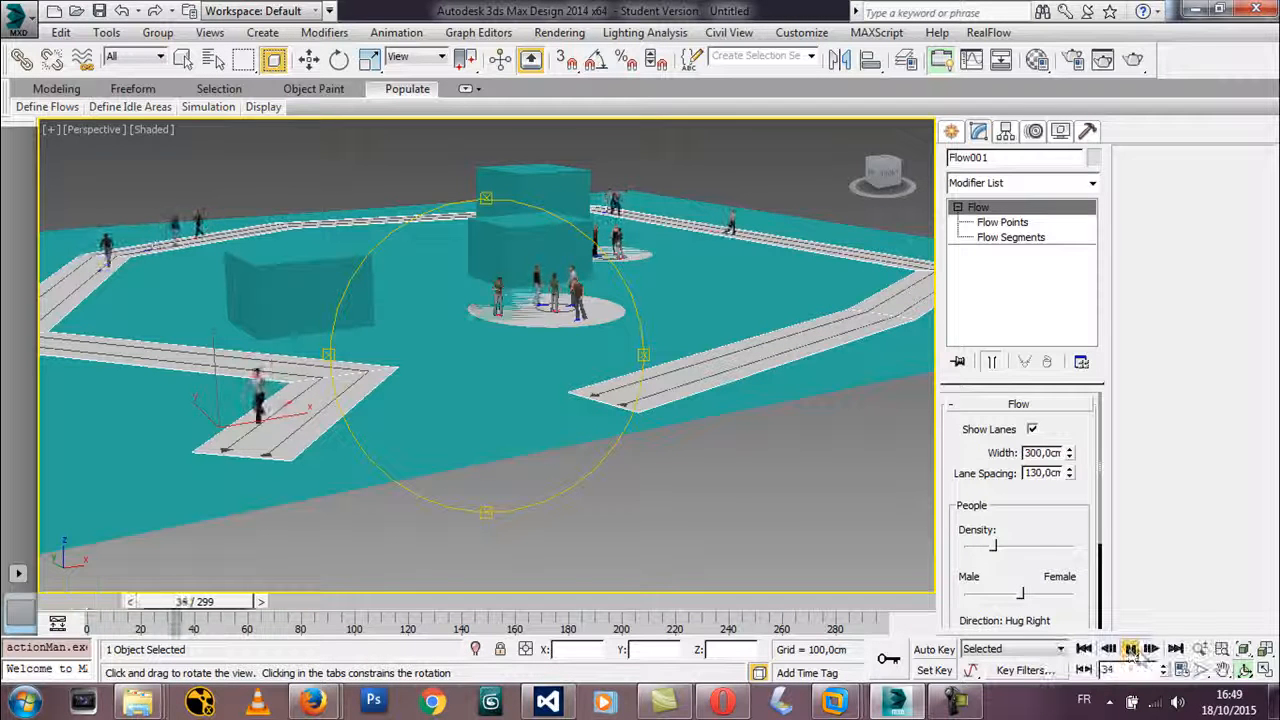
pyautogui.click(1200, 649)
pyautogui.moveTo(376, 278); pyautogui.dragTo(456, 350, button='middle')
pyautogui.hotkey('ctrl', 'r')
pyautogui.moveTo(457, 337); pyautogui.dragTo(423, 350)
pyautogui.press('super')
pyautogui.hotkey('alt', 'z')
# Draw a second flow with four points along the ground plane's outer edge, outside the zigzag end of the existing flow.
pyautogui.moveTo(16, 108)
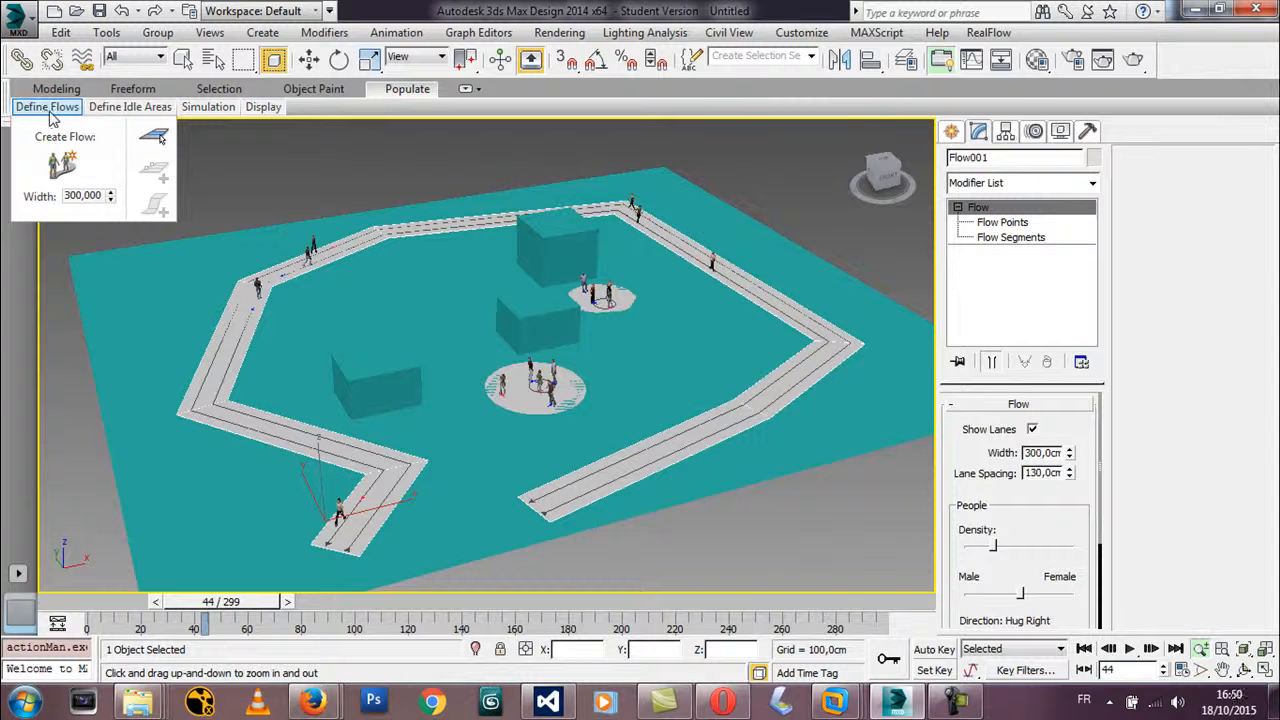
pyautogui.click(62, 165)
pyautogui.click(119, 286)
pyautogui.click(102, 405)
pyautogui.click(203, 532)
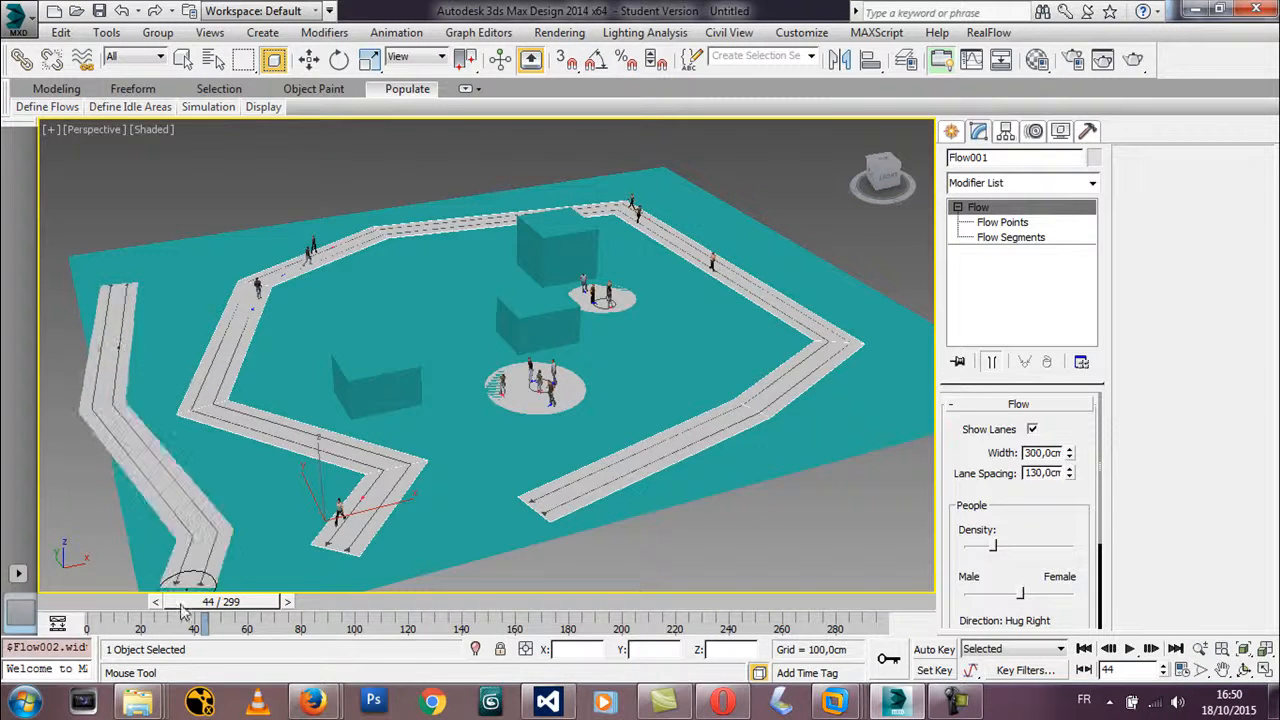
pyautogui.click(106, 562)
pyautogui.rightClick(100, 557)
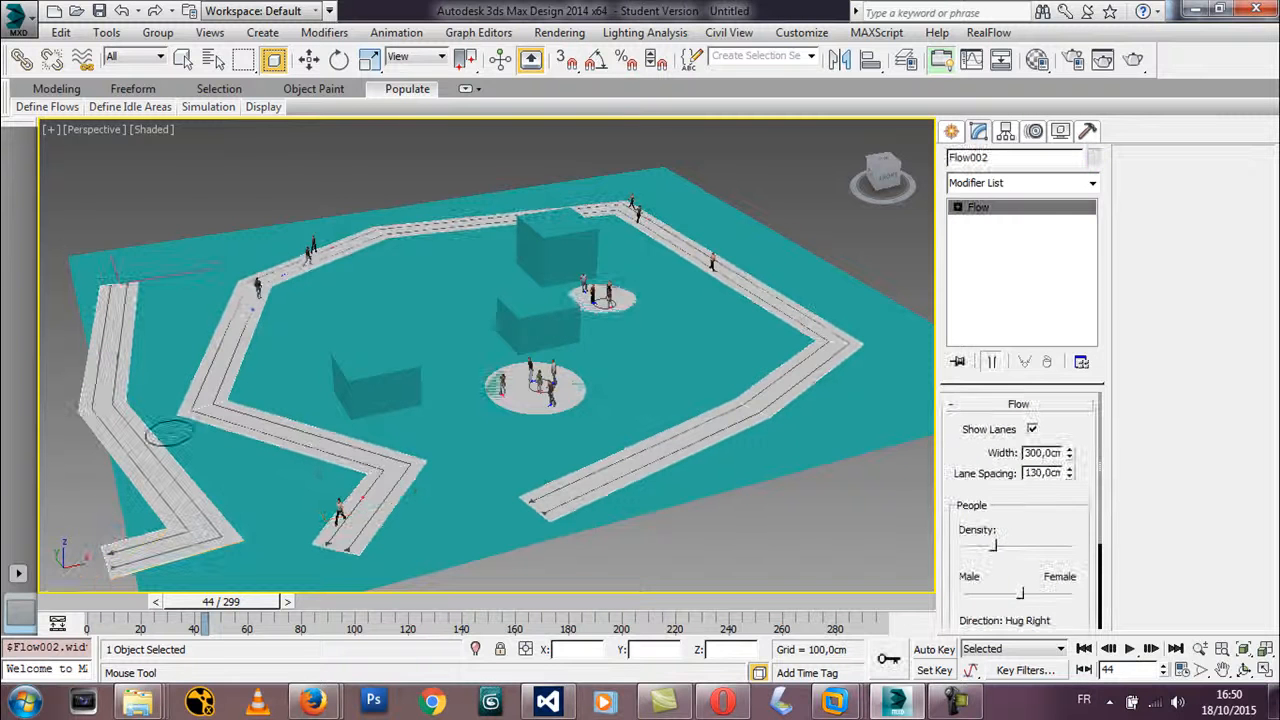
# Set the new flow's people density to maximum and its gender mix entirely to male.
pyautogui.moveTo(996, 546); pyautogui.dragTo(1035, 545)
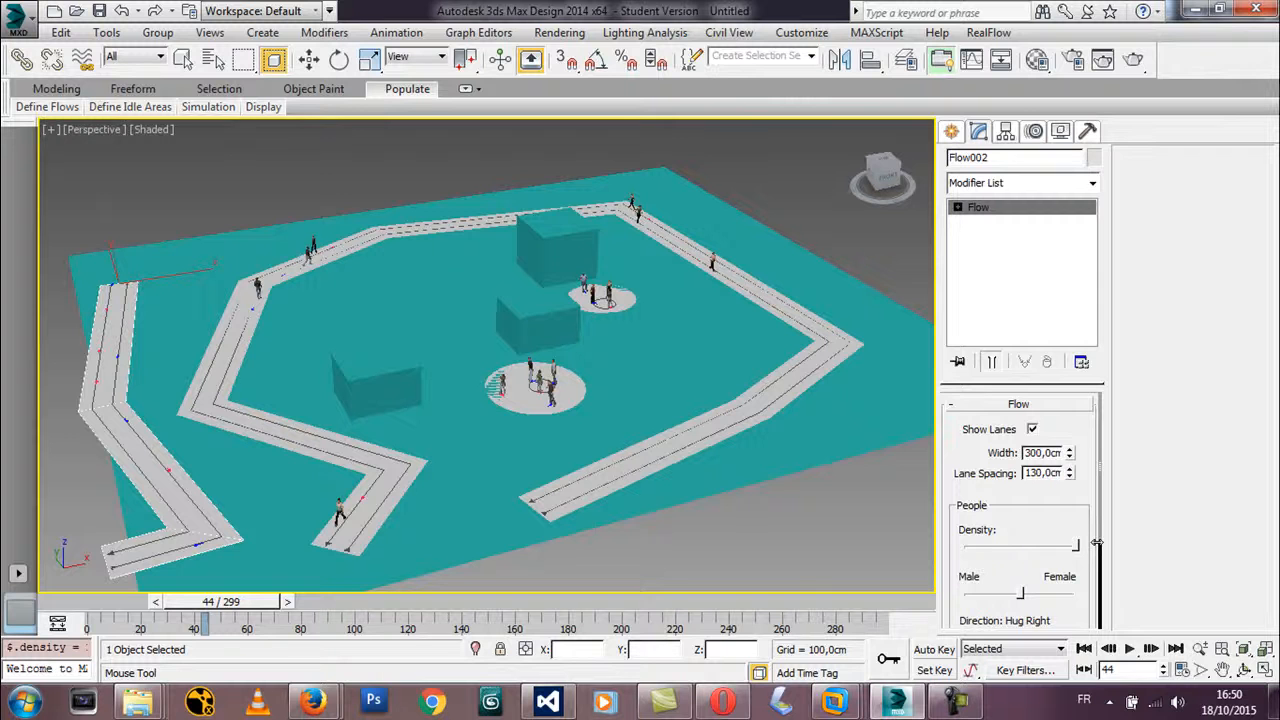
pyautogui.click(1047, 549)
pyautogui.moveTo(1039, 592); pyautogui.dragTo(975, 597)
# Examine the woman walking near the first flow's open end and the group in the nearby idle area up close.
pyautogui.hotkey('ctrl', 'r')
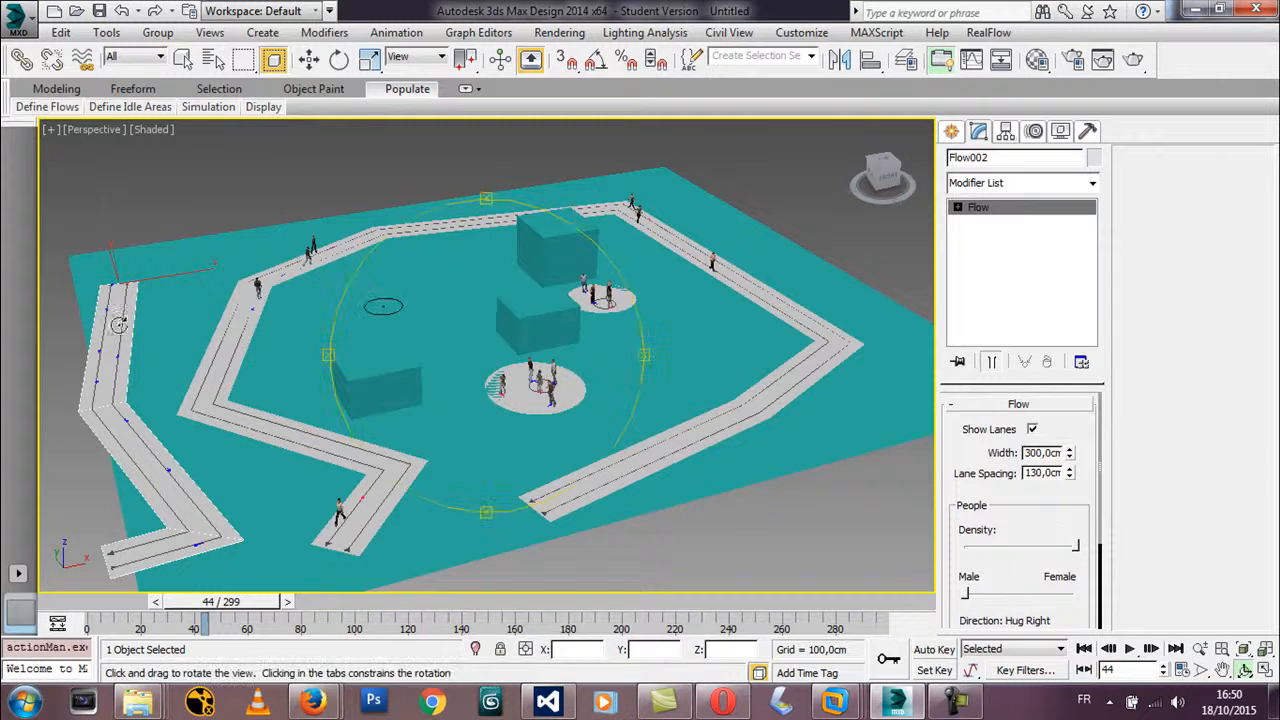
pyautogui.moveTo(422, 406); pyautogui.dragTo(486, 351)
pyautogui.hotkey('alt', 'z')
pyautogui.hotkey('ctrl', 'r')
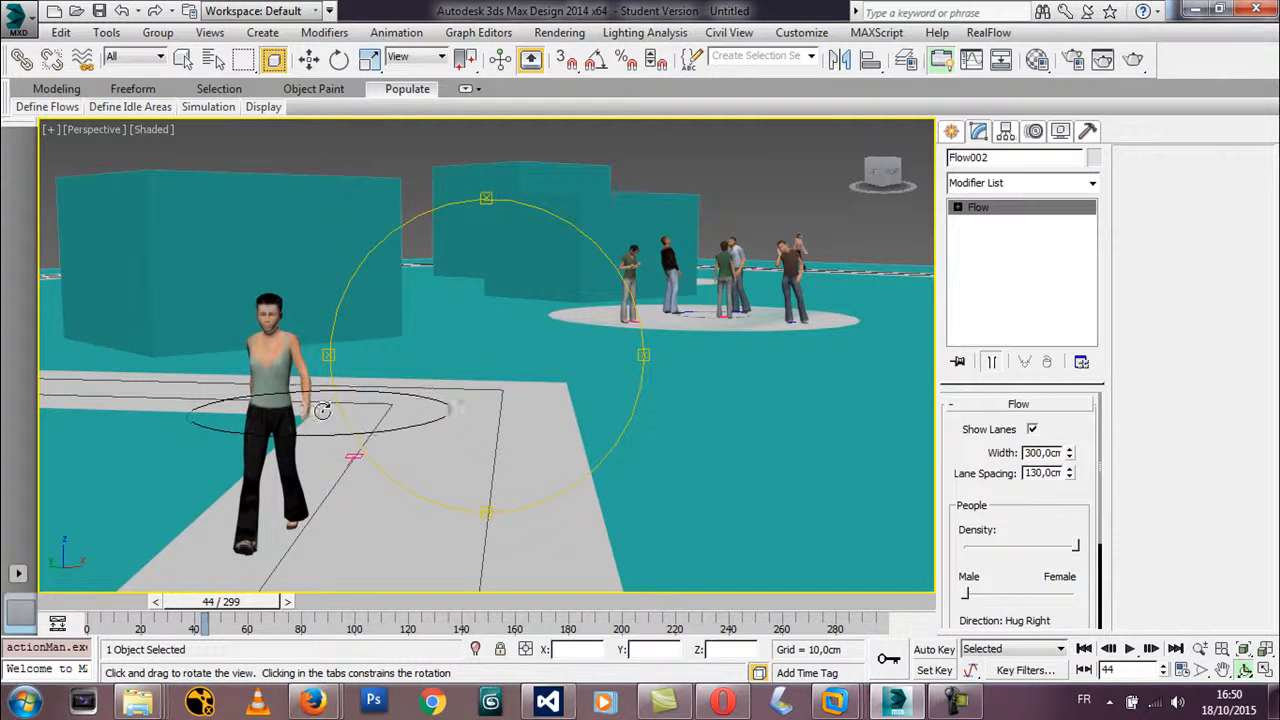
pyautogui.hotkey('alt', 'z')
pyautogui.moveTo(493, 358); pyautogui.dragTo(602, 373)
pyautogui.hotkey('ctrl', 'r')
pyautogui.moveTo(560, 388); pyautogui.dragTo(484, 318, button='middle')
pyautogui.rightClick(541, 382)
# Create a circular idle area in front of the box nearest the zigzag flow end and set its people entirely to males.
pyautogui.moveTo(98, 110)
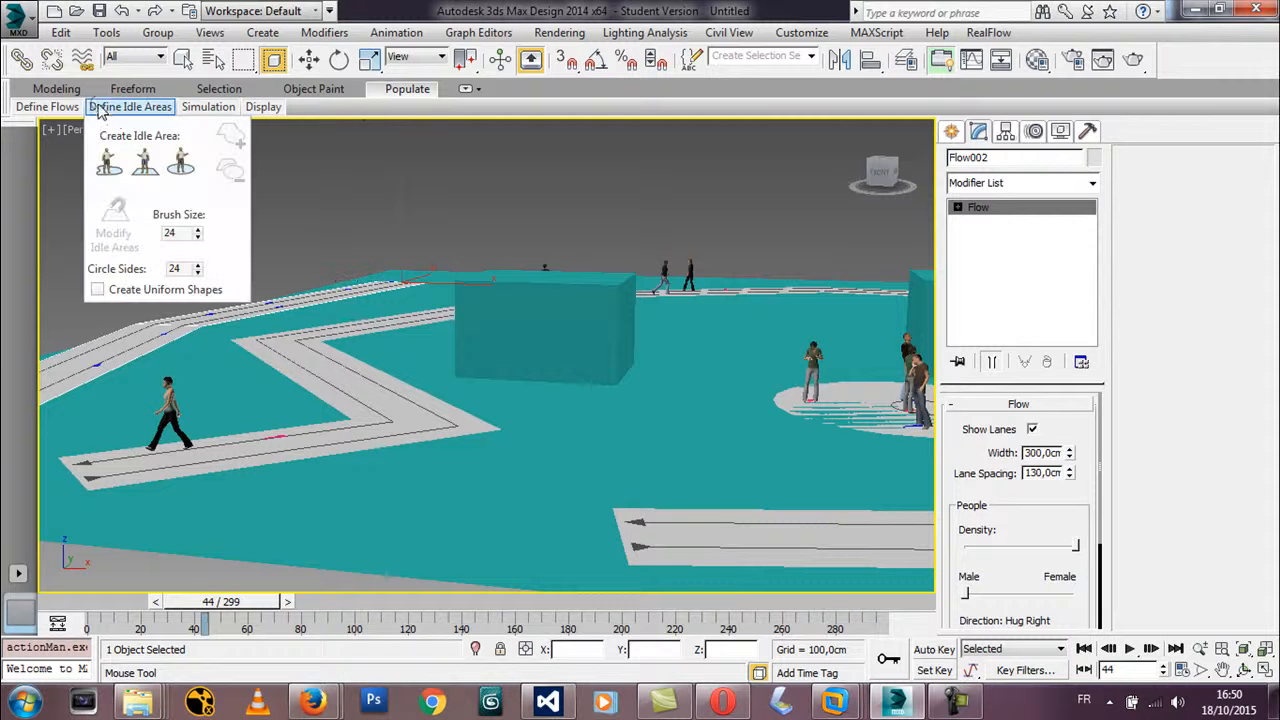
pyautogui.click(181, 167)
pyautogui.moveTo(608, 428); pyautogui.dragTo(670, 483)
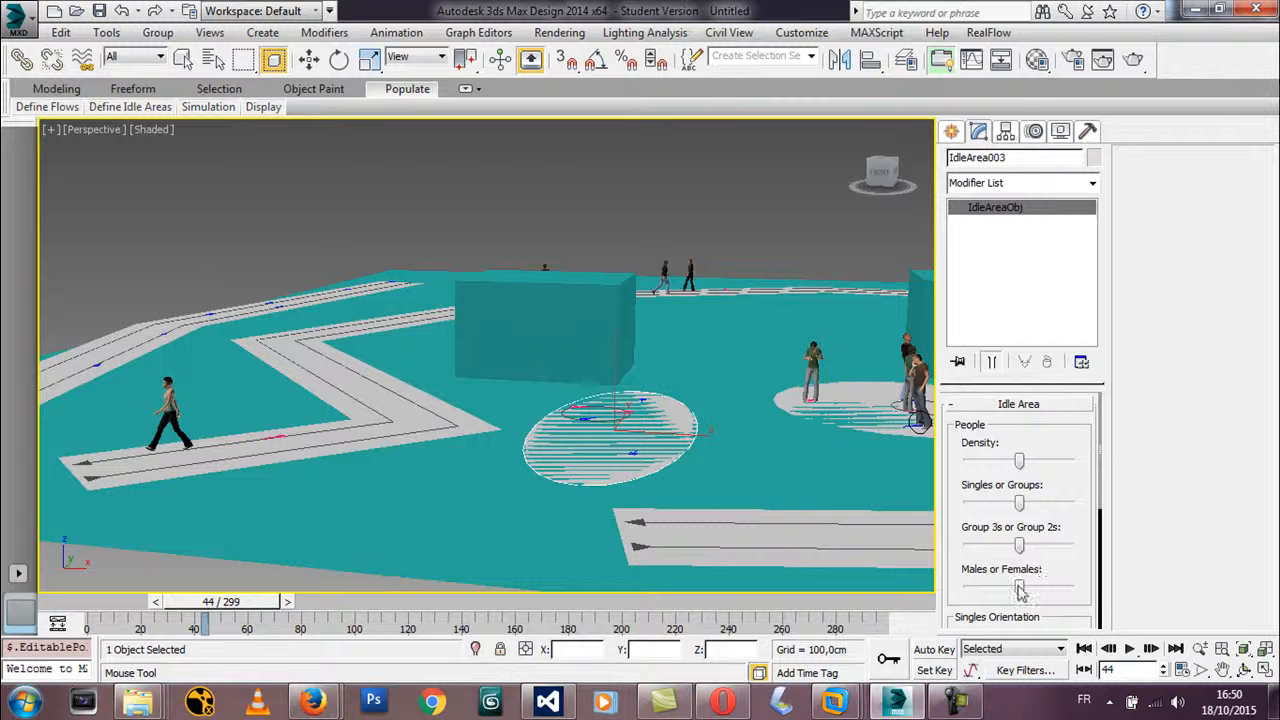
pyautogui.moveTo(1020, 588); pyautogui.dragTo(967, 588)
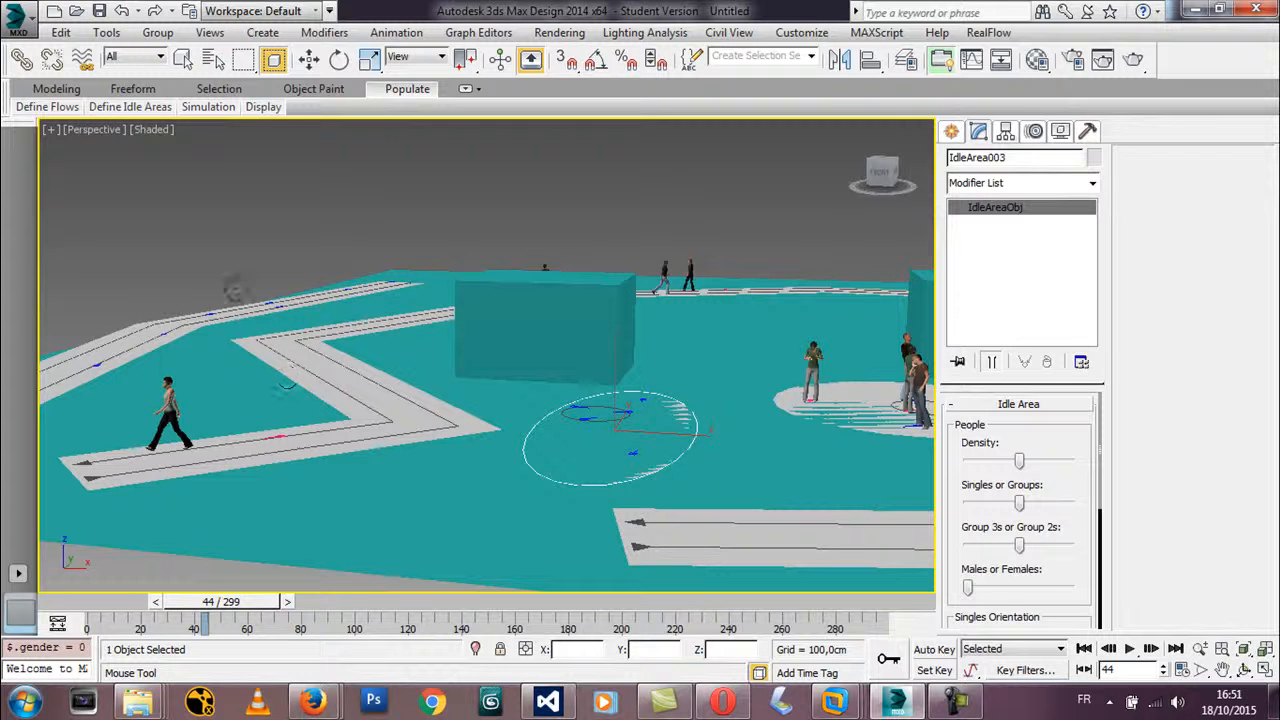
# Run the Populate simulation again for 300 frames and scrub through the result to frame 290.
pyautogui.scroll(-4, 555, 400)
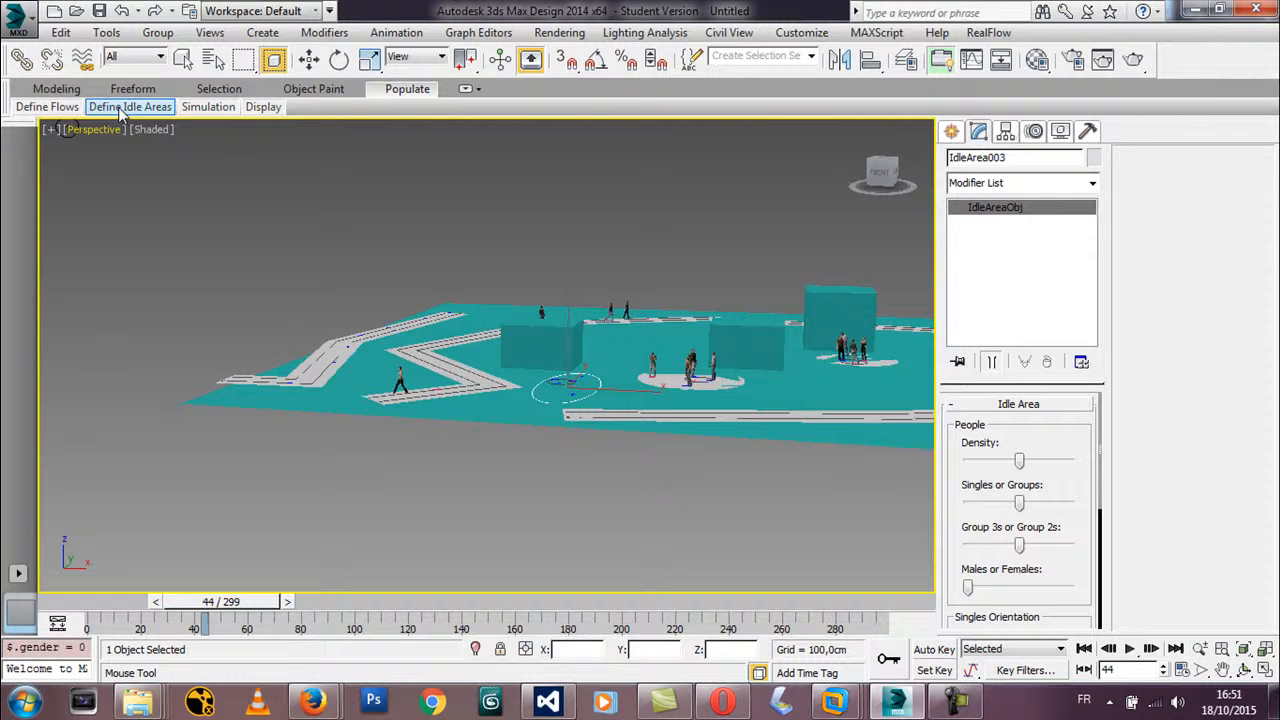
pyautogui.moveTo(210, 115)
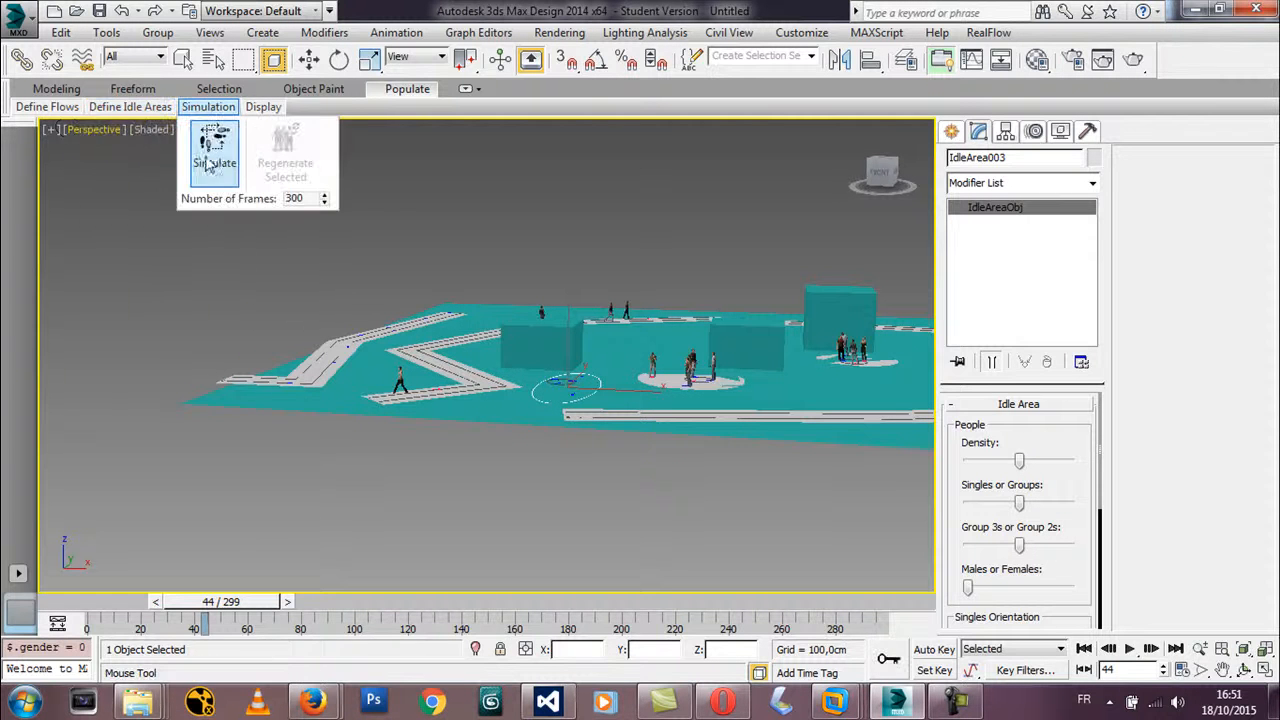
pyautogui.click(208, 145)
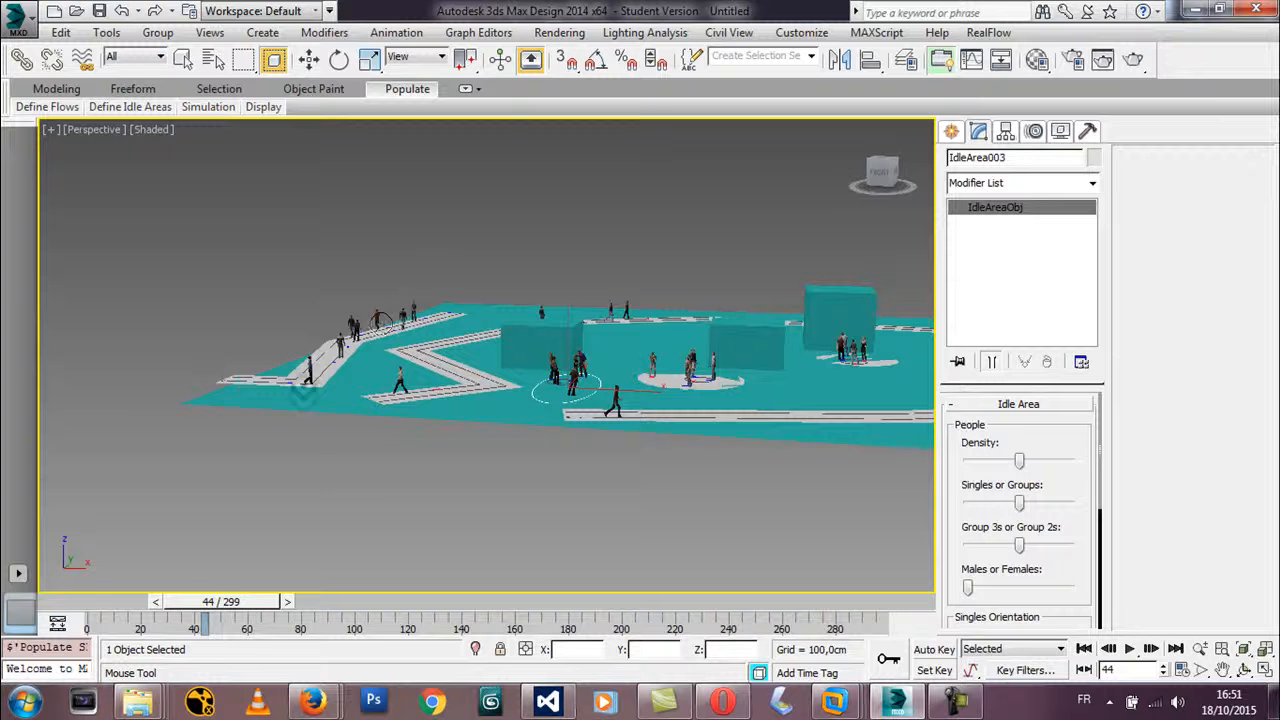
pyautogui.moveTo(205, 598); pyautogui.dragTo(840, 600)
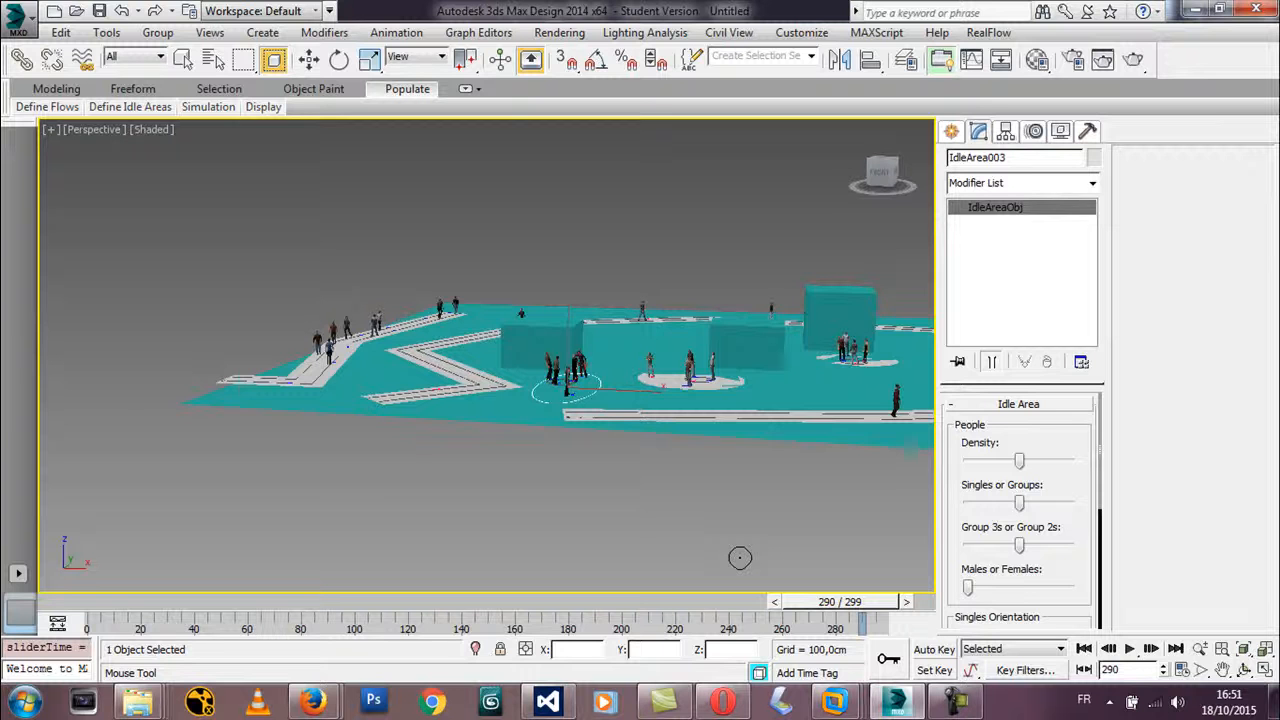